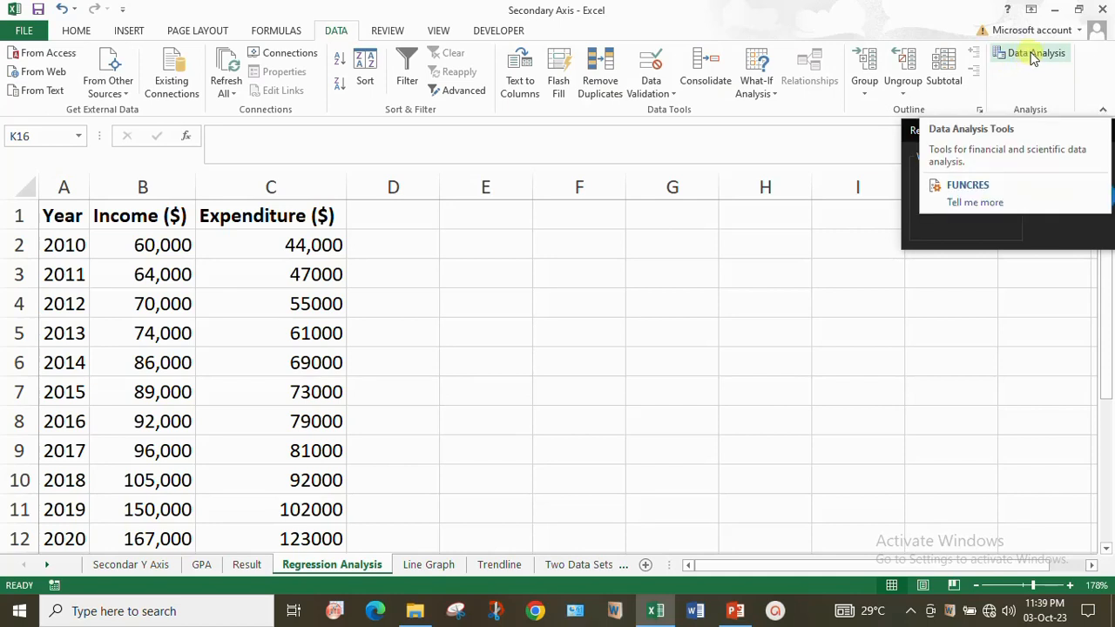
# - Open the Regression tool from the Data Analysis tools for the income and expenditure data
pyautogui.click(1034, 55)
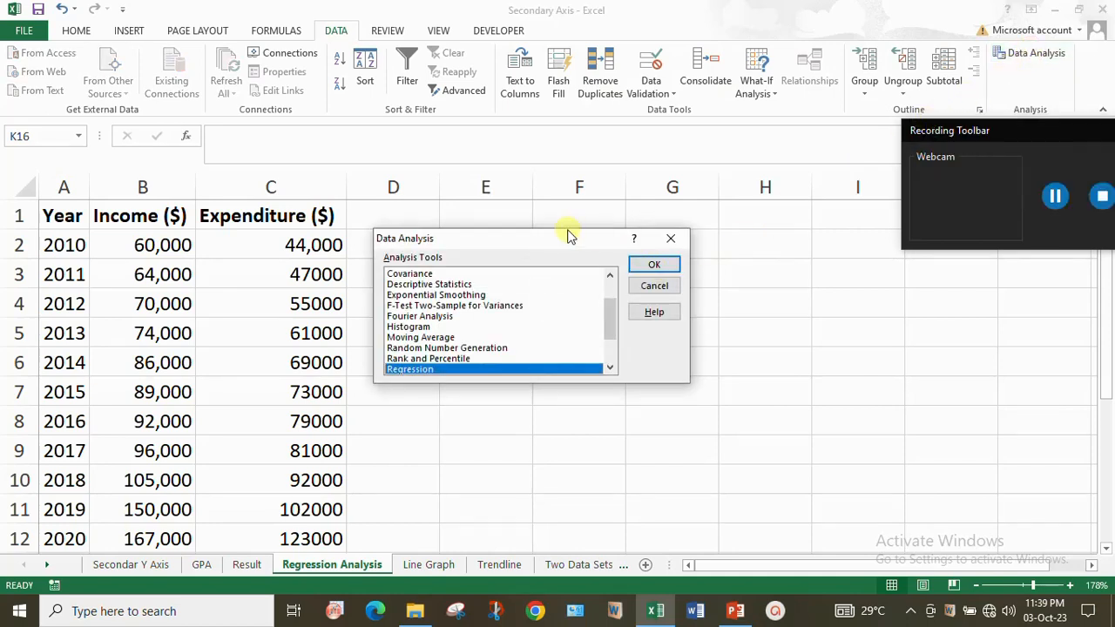
pyautogui.moveTo(568, 235); pyautogui.dragTo(588, 178)
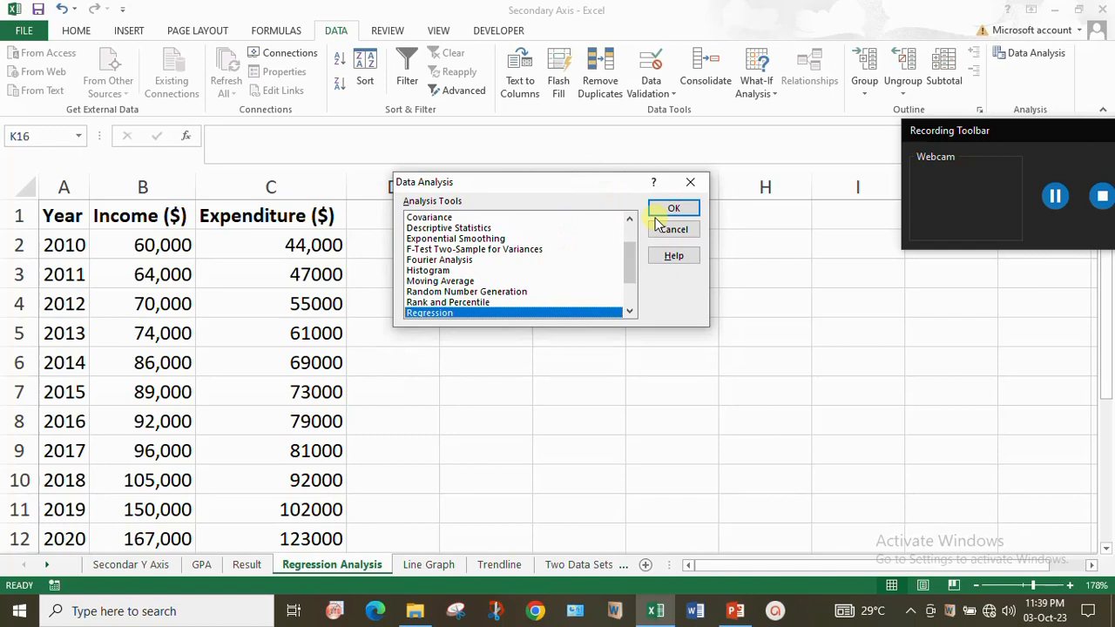
pyautogui.click(635, 309)
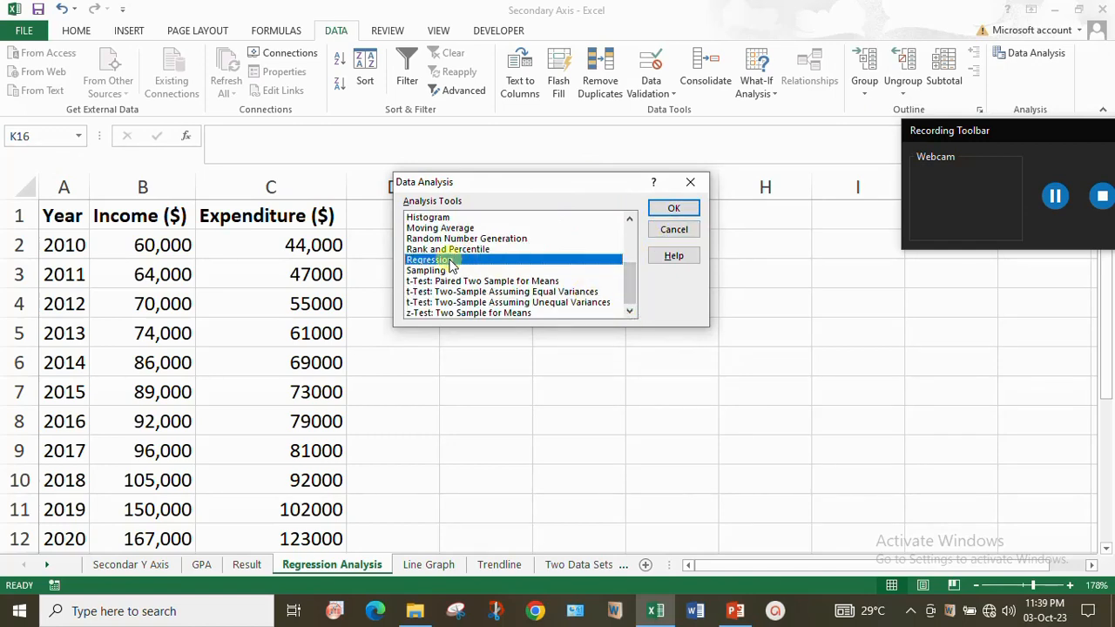
pyautogui.click(676, 208)
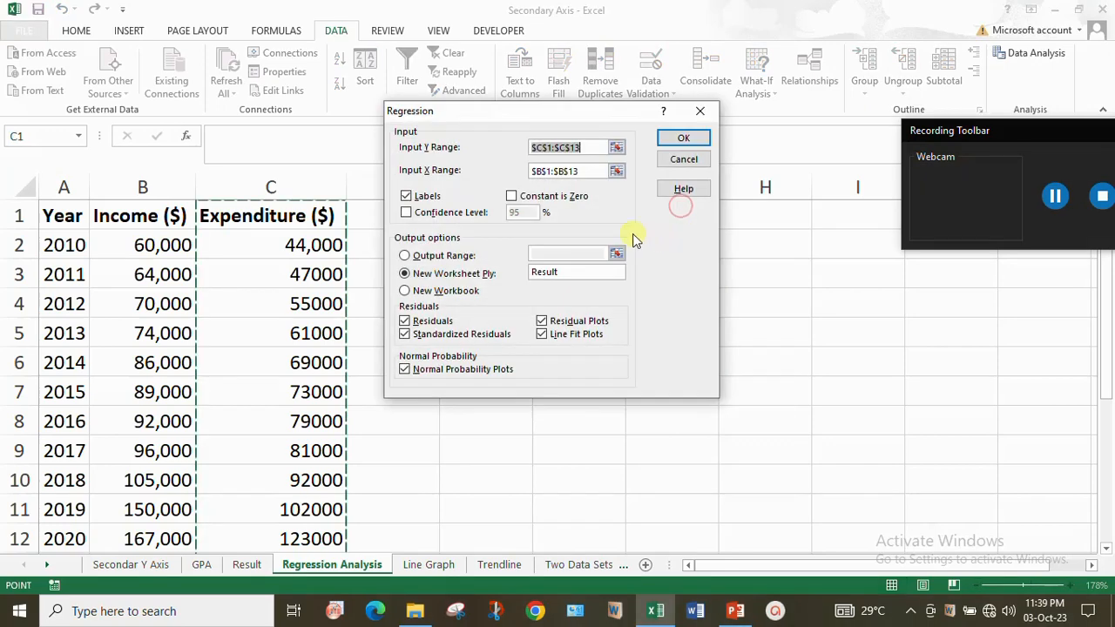
pyautogui.moveTo(527, 111); pyautogui.dragTo(546, 123)
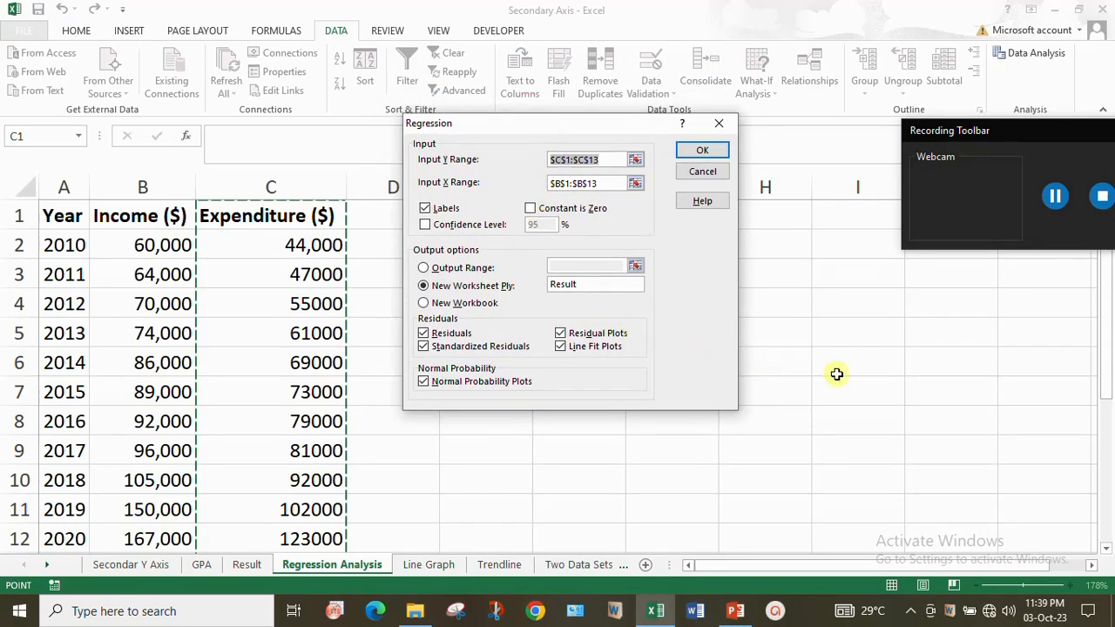
pyautogui.click(1017, 587)
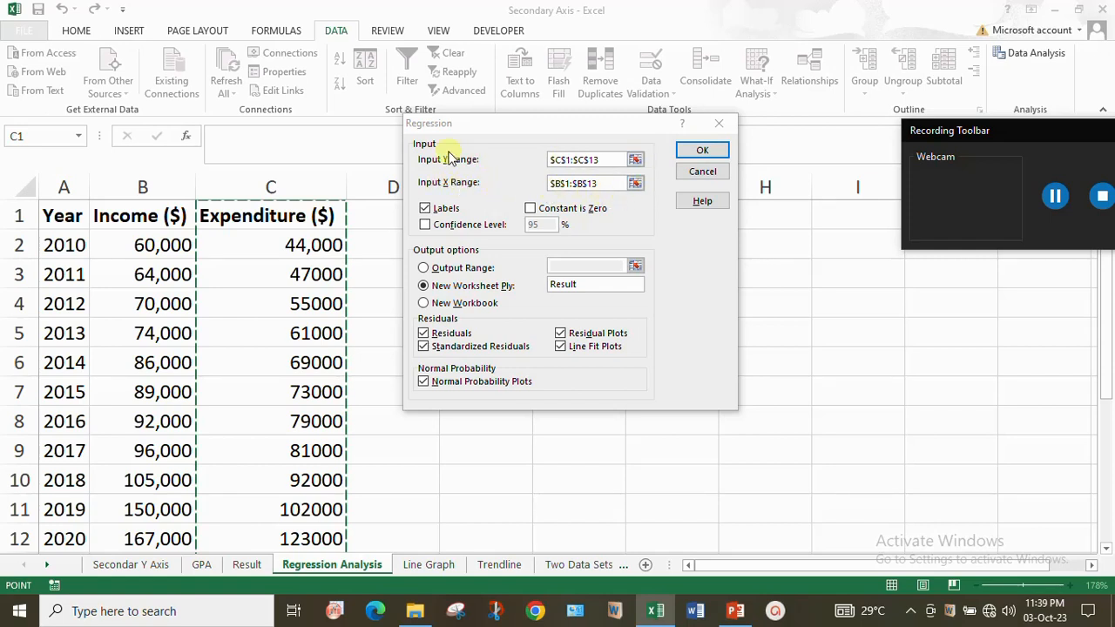
# - Turn off Labels and set the regression's Input Y Range to the expenditure values $C$2:$C$13, without the header
pyautogui.click(426, 210)
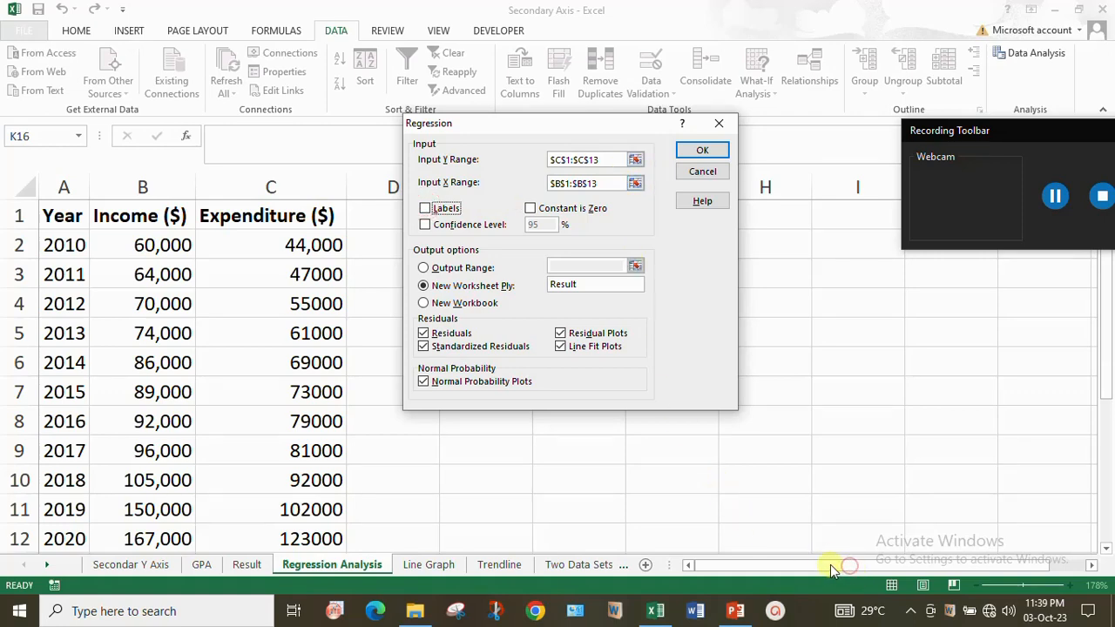
pyautogui.click(635, 160)
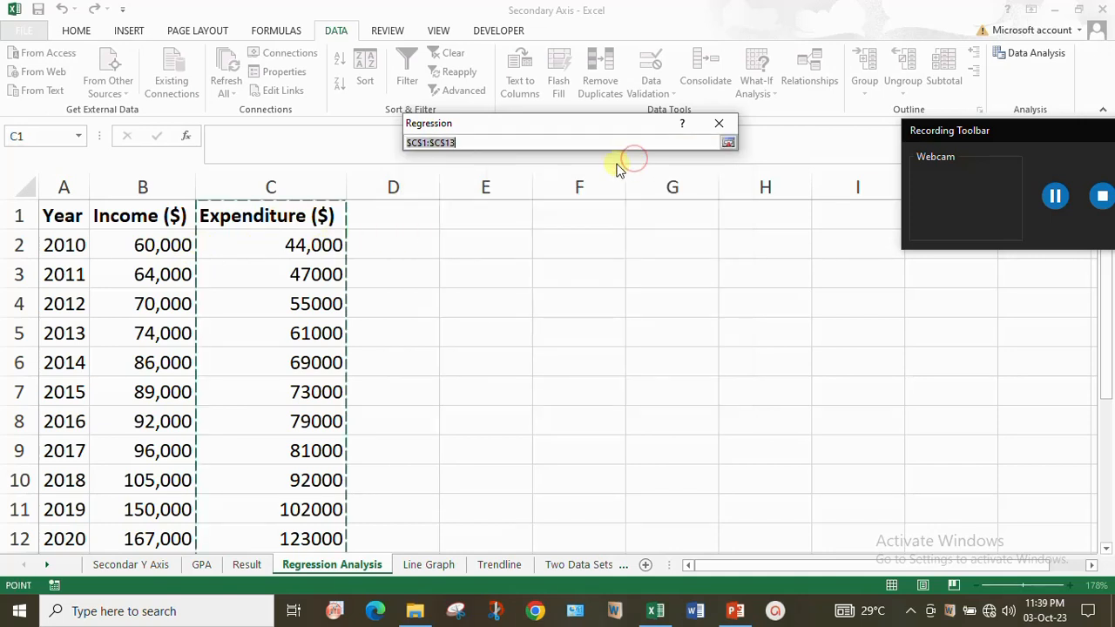
pyautogui.moveTo(305, 245); pyautogui.dragTo(309, 509)
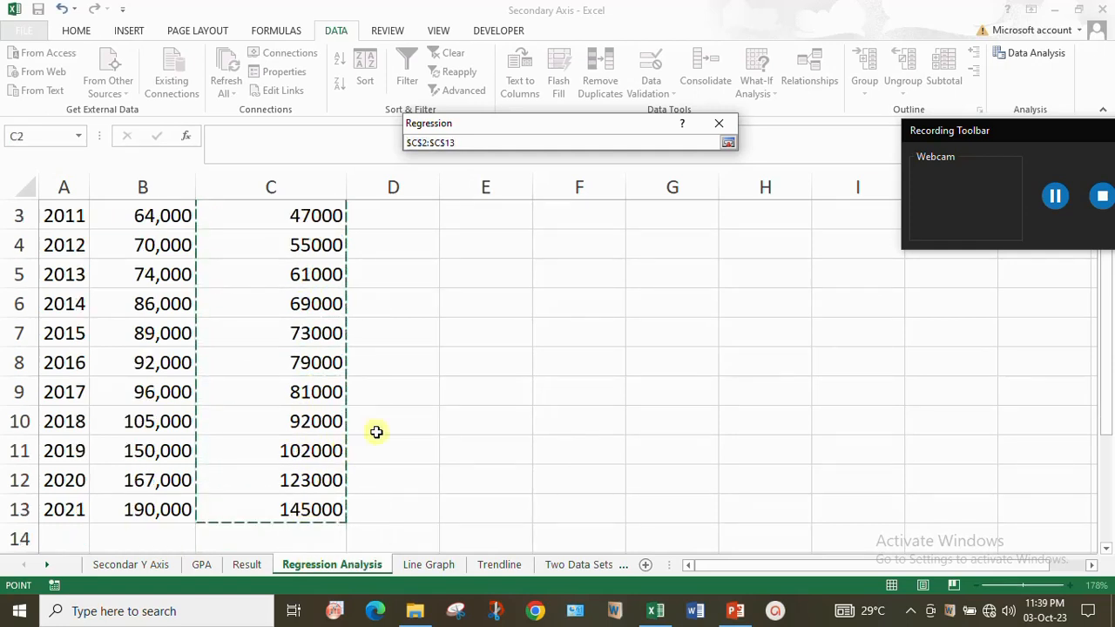
pyautogui.click(728, 142)
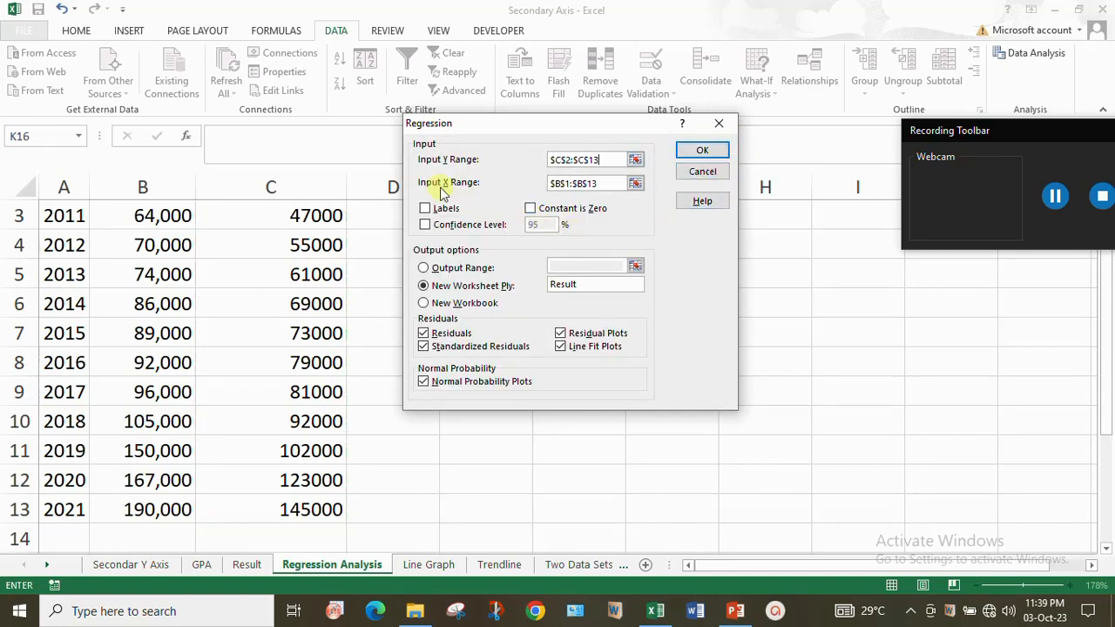
# - Set the Input X Range to the income values $B$2:$B$13, without the header
pyautogui.click(636, 184)
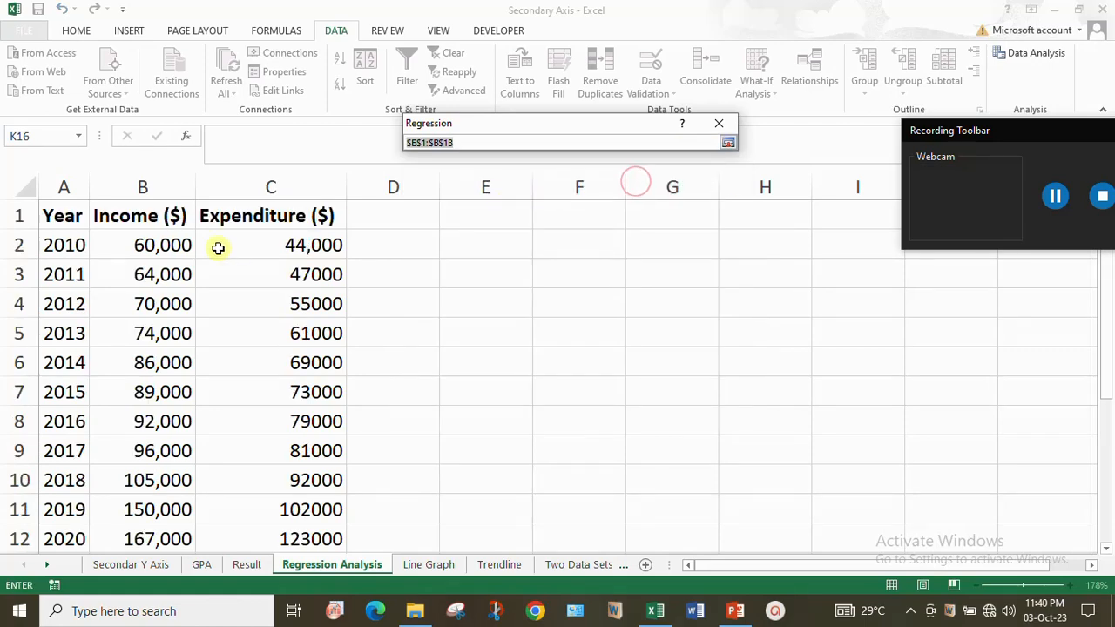
pyautogui.moveTo(153, 245); pyautogui.dragTo(154, 508)
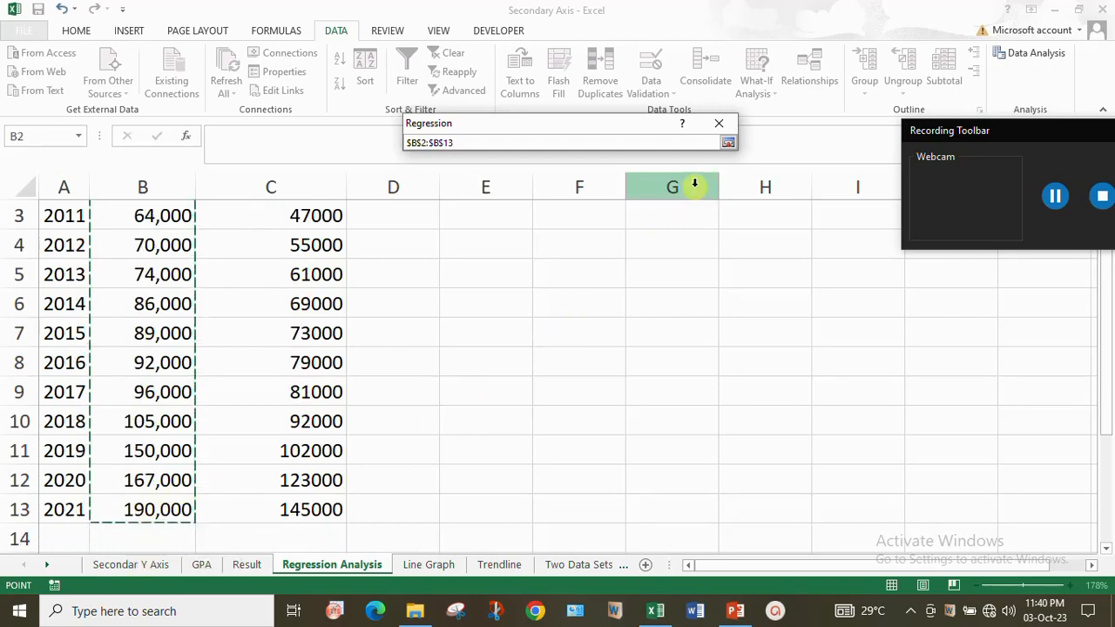
pyautogui.click(729, 143)
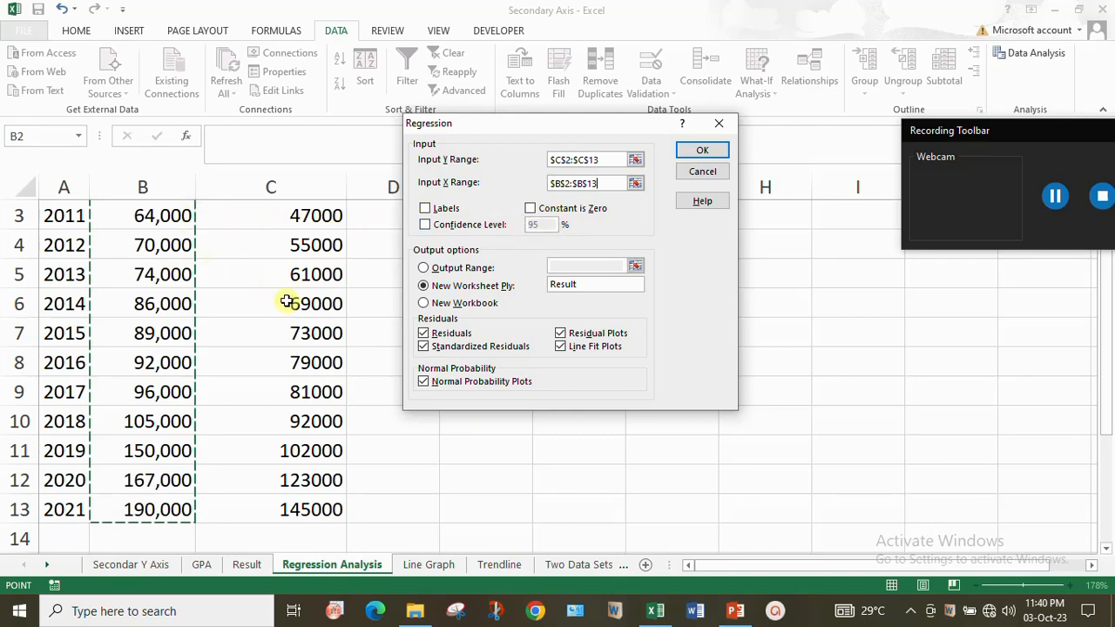
pyautogui.scroll(1, 287, 302)
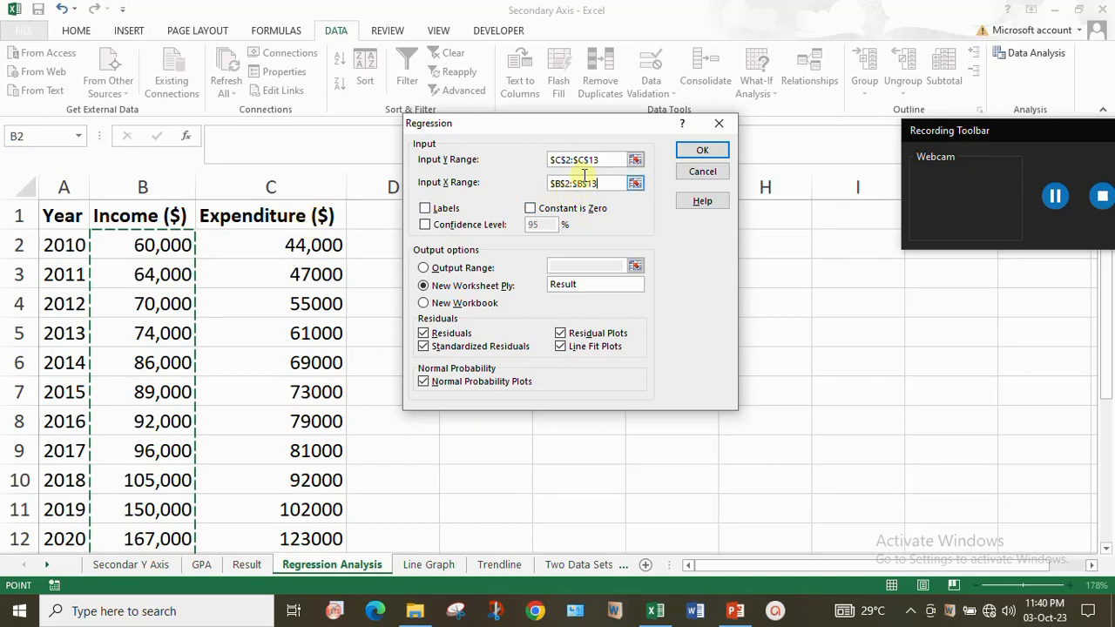
# - Set the Input Y Range to the expenditure column including its header, $C$1:$C$13
pyautogui.click(636, 160)
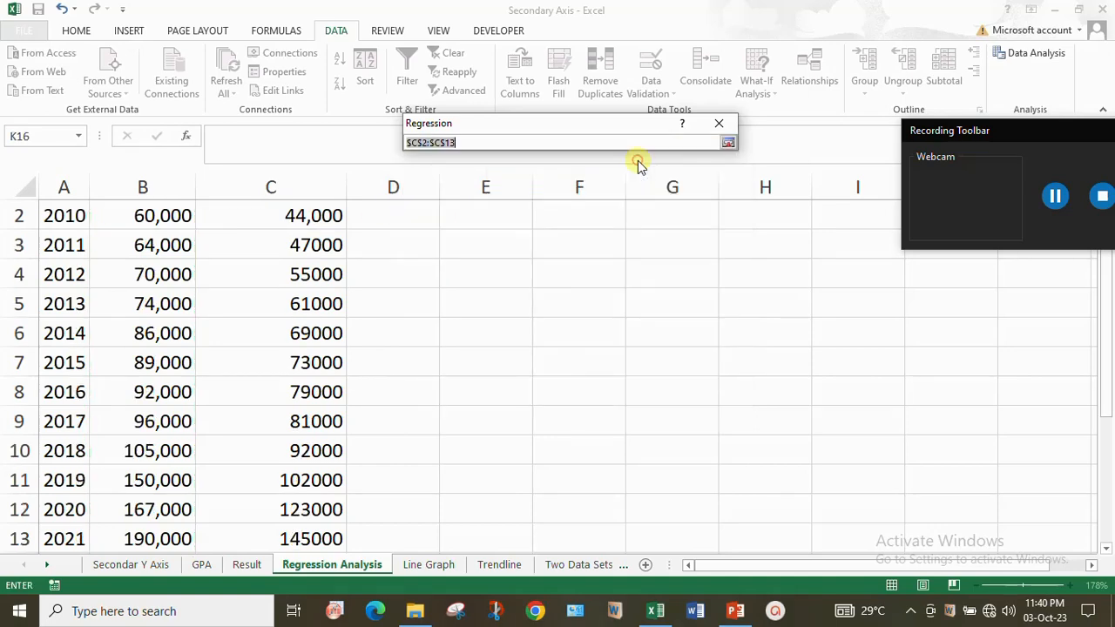
pyautogui.click(729, 143)
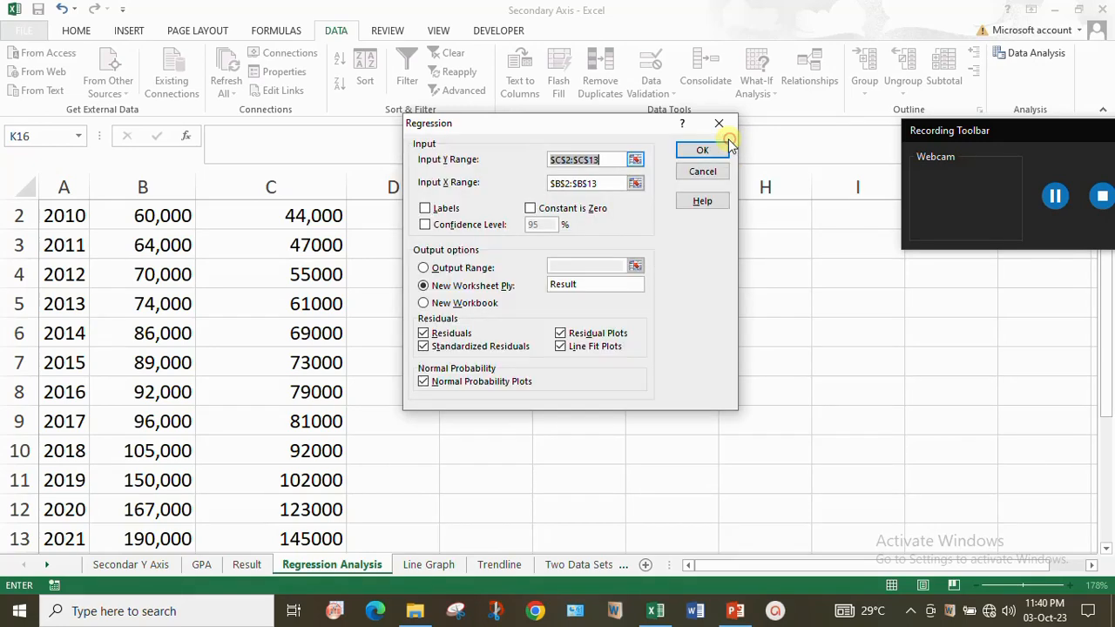
pyautogui.click(637, 160)
pyautogui.scroll(1, 393, 269)
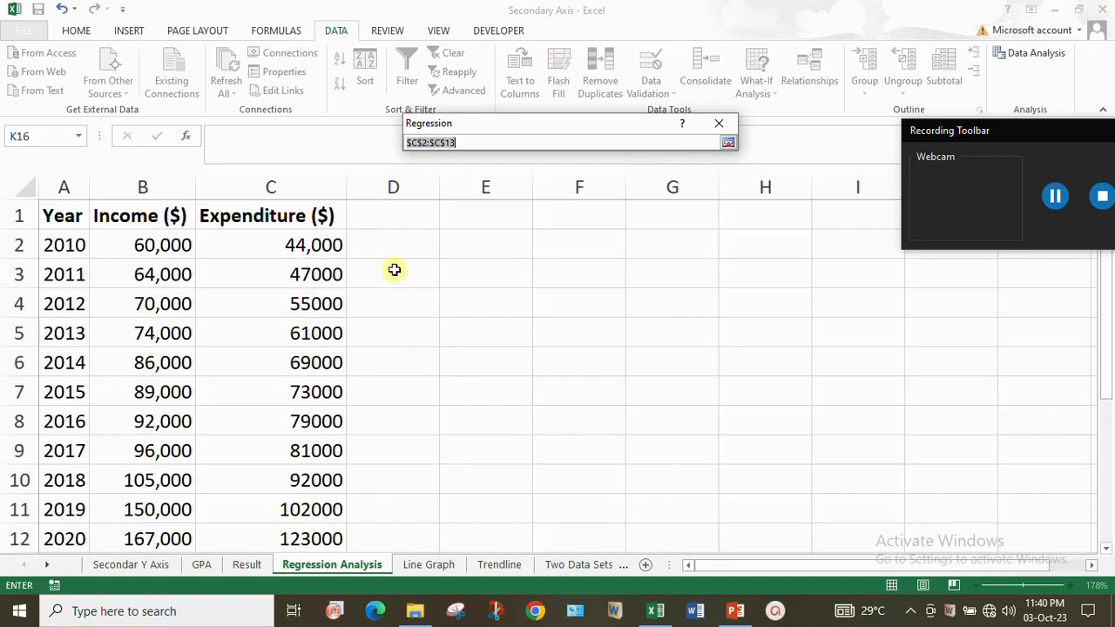
pyautogui.moveTo(302, 217); pyautogui.dragTo(319, 508)
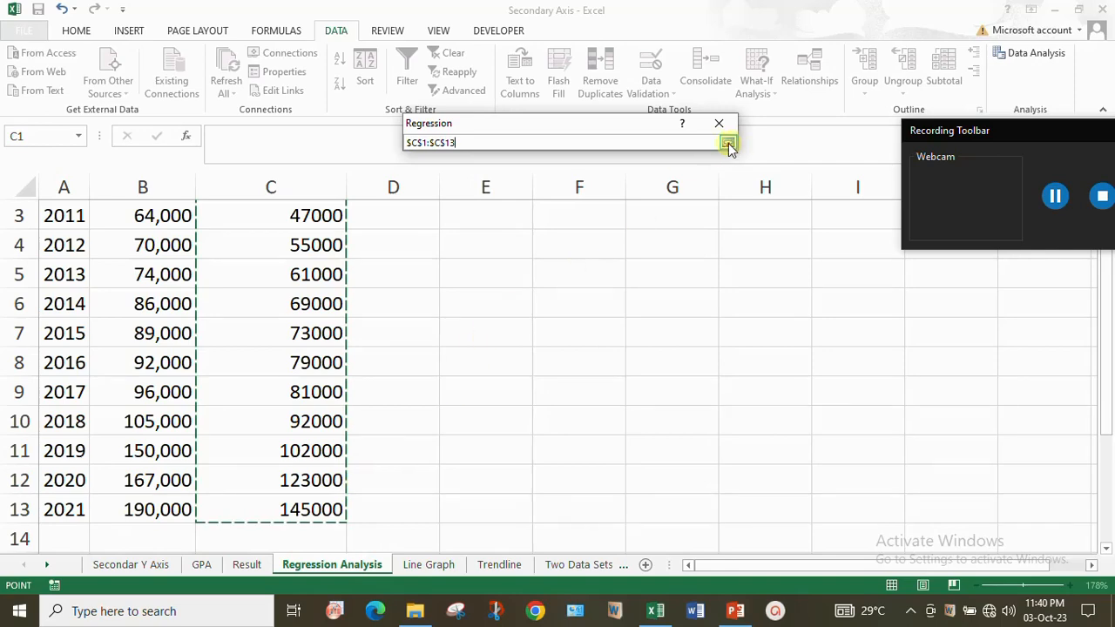
pyautogui.click(729, 143)
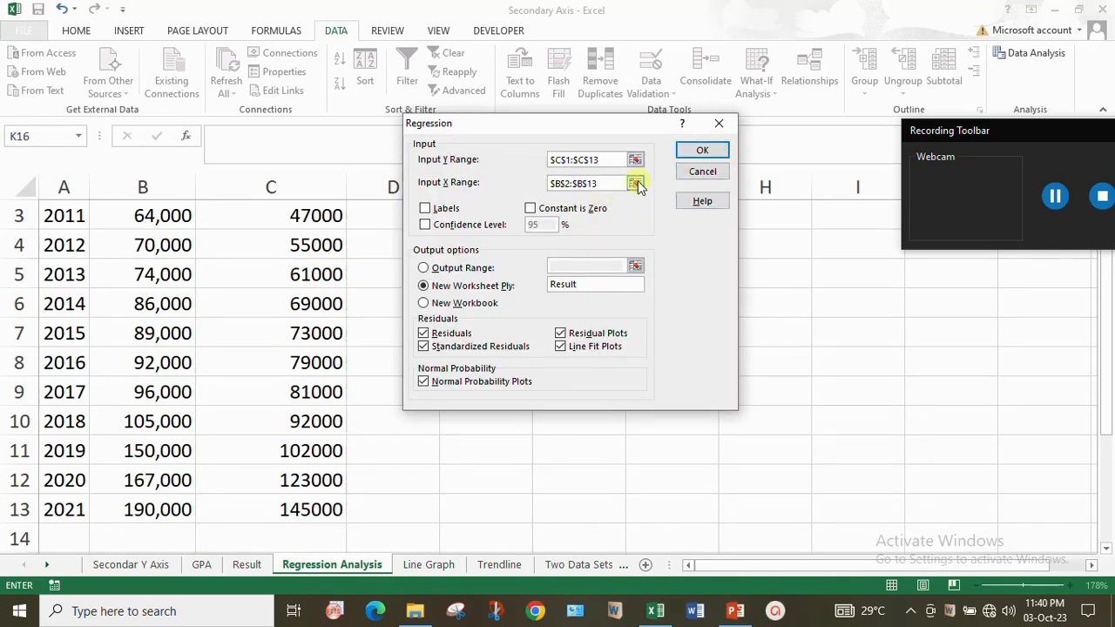
# - Set the Input X Range to the income column including its header, $B$1:$B$13, and turn on Labels
pyautogui.click(637, 184)
pyautogui.scroll(1, 514, 219)
pyautogui.scroll(1, 209, 261)
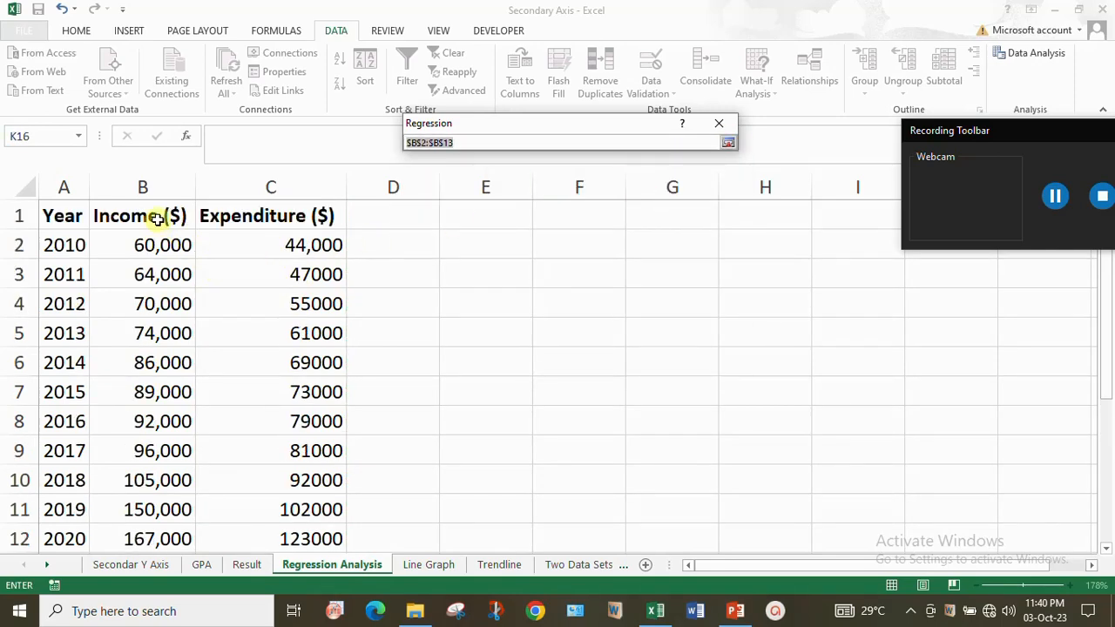
pyautogui.moveTo(155, 218); pyautogui.dragTo(157, 511)
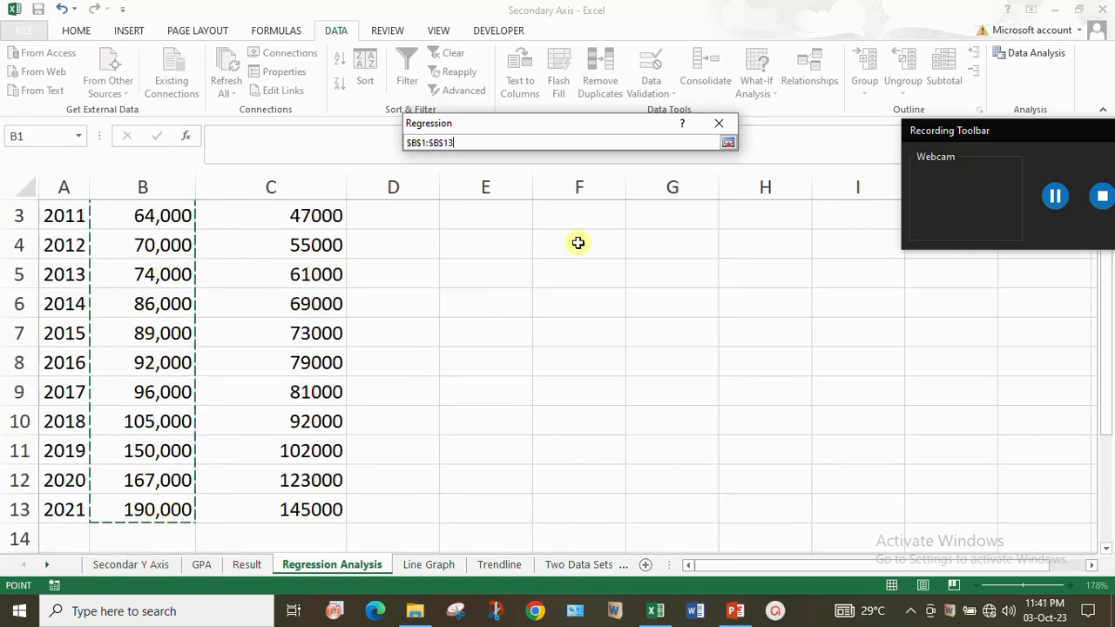
pyautogui.click(729, 142)
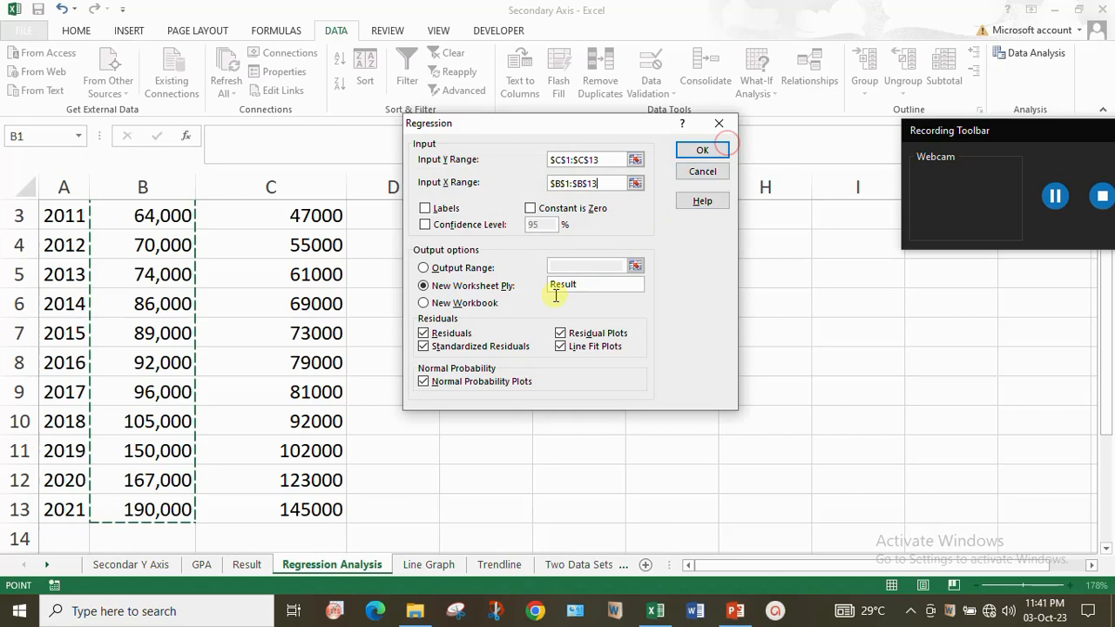
pyautogui.click(426, 209)
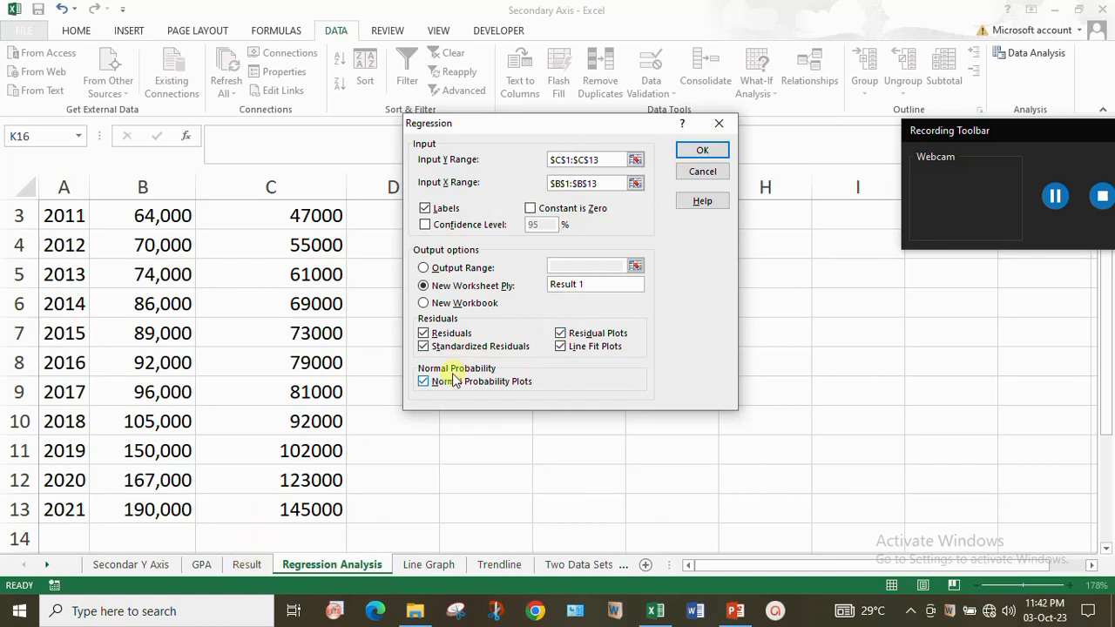
# - Turn off Residuals, Standardized Residuals, Residual Plots, Line Fit Plots and Normal Probability Plots
pyautogui.click(424, 334)
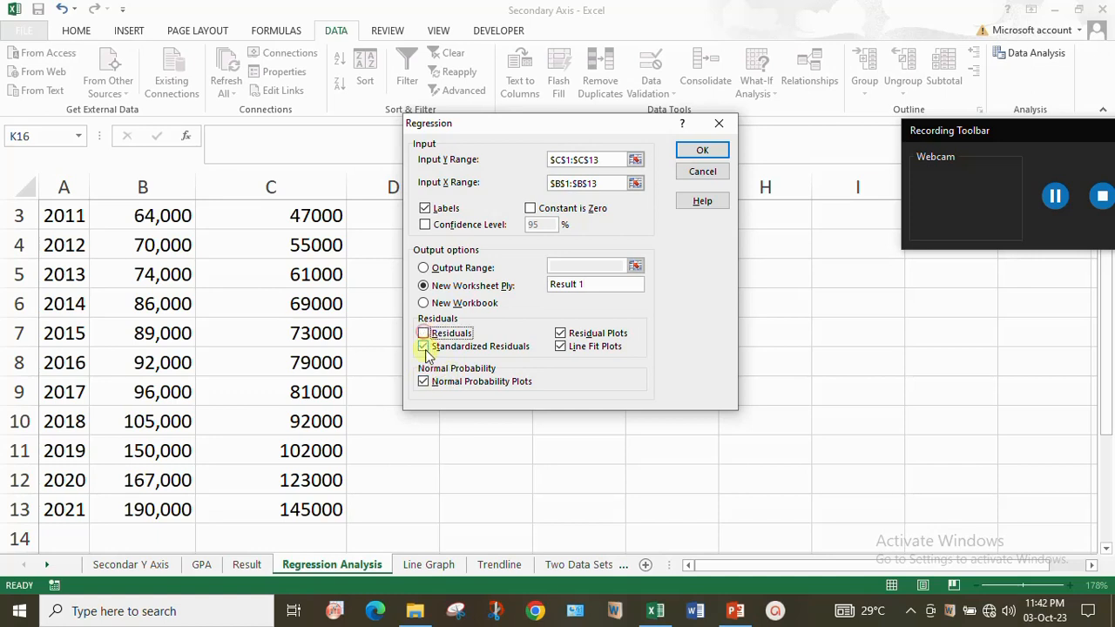
pyautogui.click(522, 349)
pyautogui.click(562, 335)
pyautogui.click(562, 347)
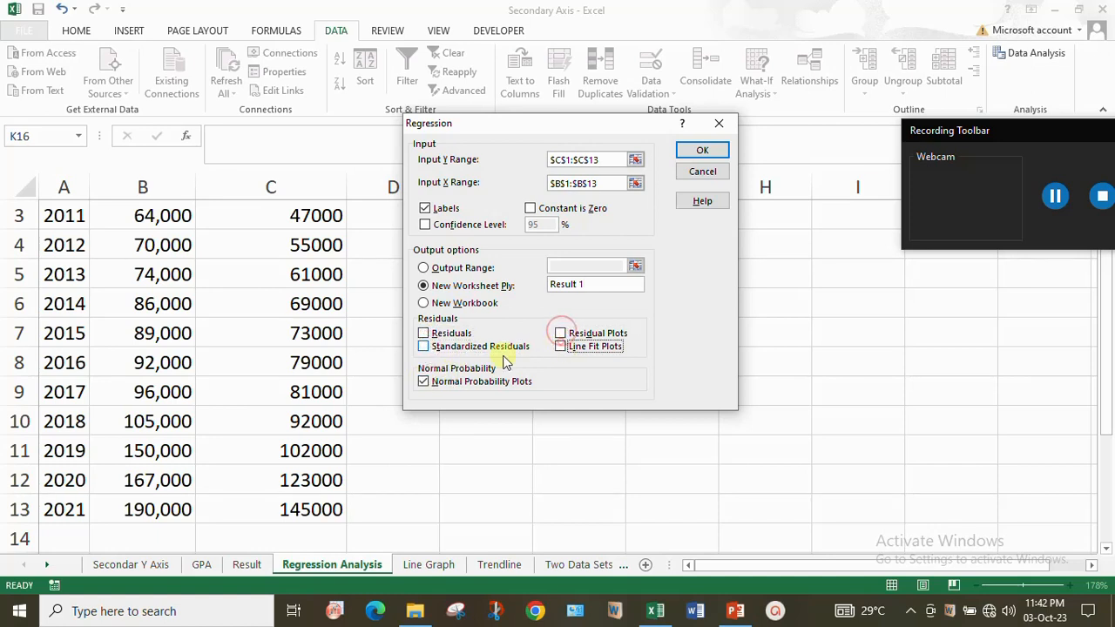
pyautogui.click(424, 381)
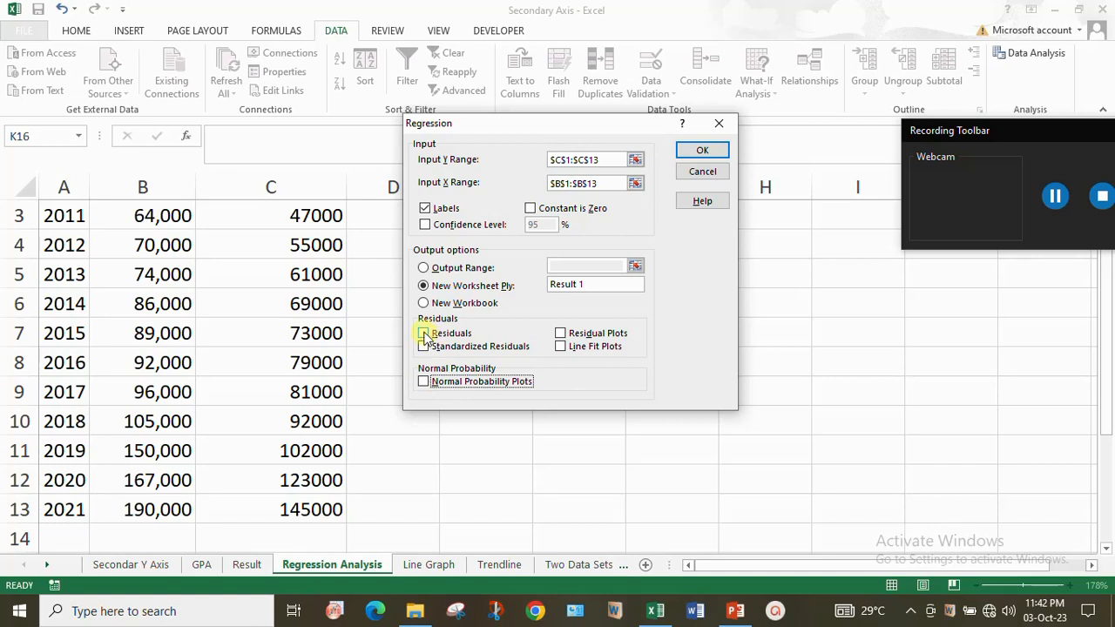
# - Enable all four residual options and Normal Probability Plots, and run the regression with output to a new worksheet named Result 1
pyautogui.click(424, 334)
pyautogui.click(562, 333)
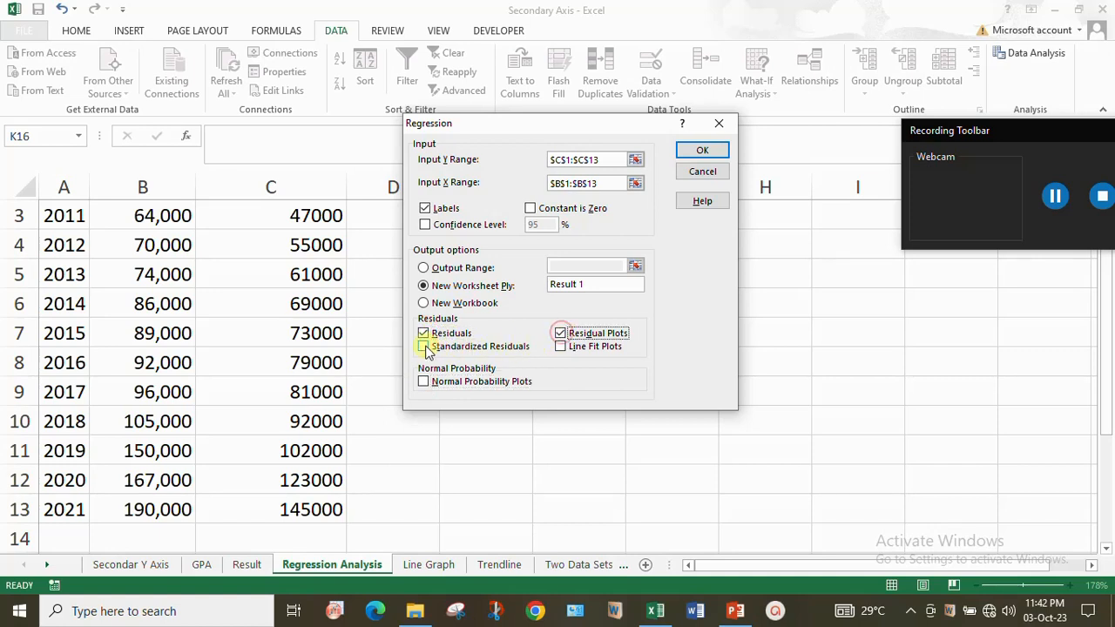
pyautogui.click(425, 347)
pyautogui.click(562, 347)
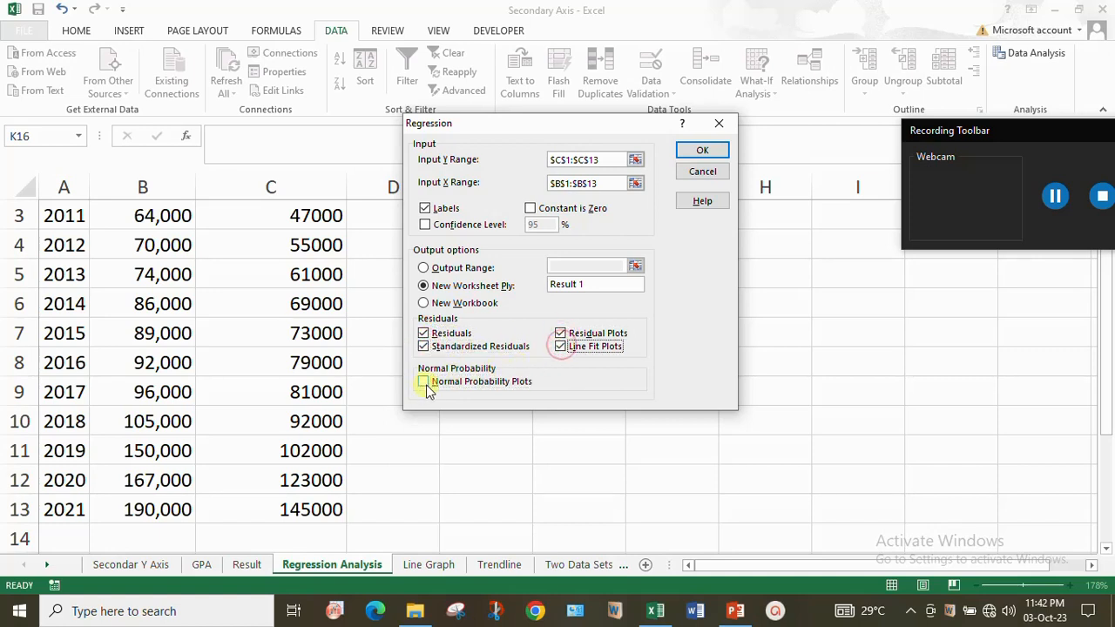
pyautogui.click(426, 383)
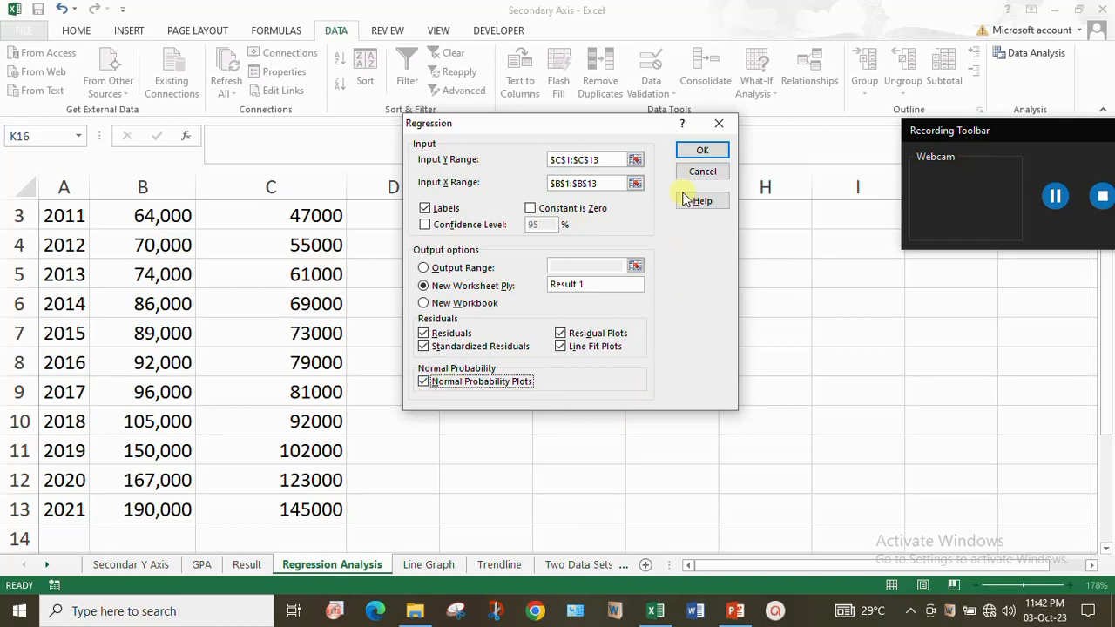
pyautogui.click(704, 152)
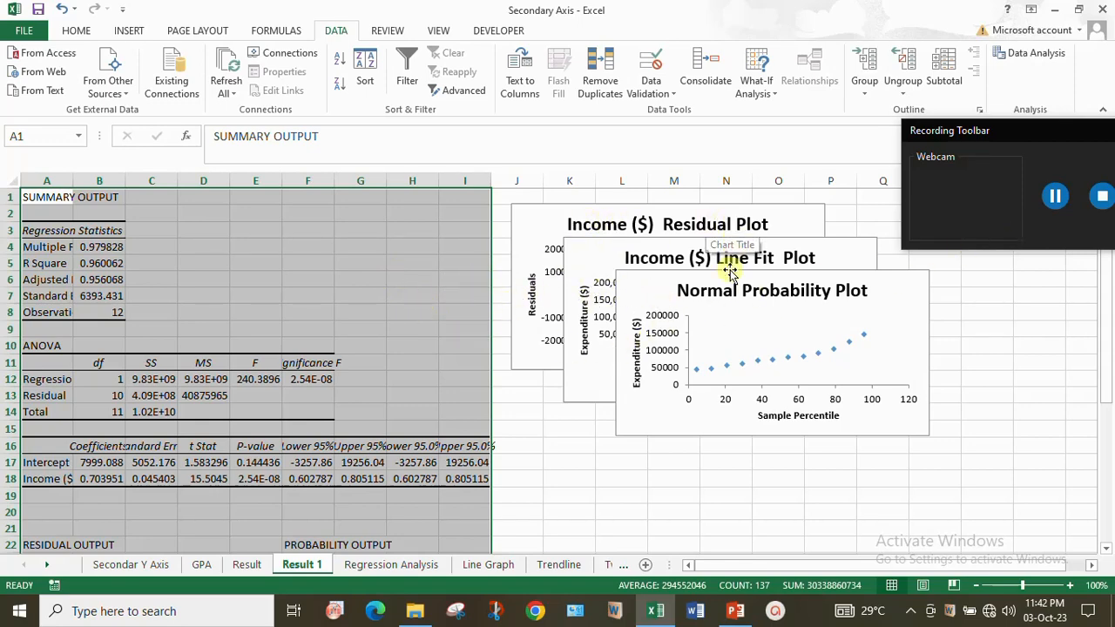
# - Move the Normal Probability Plot and the Income ($) Line Fit Plot downward to reduce their overlap with the other charts
pyautogui.moveTo(756, 279); pyautogui.dragTo(767, 368)
pyautogui.moveTo(776, 241); pyautogui.dragTo(804, 288)
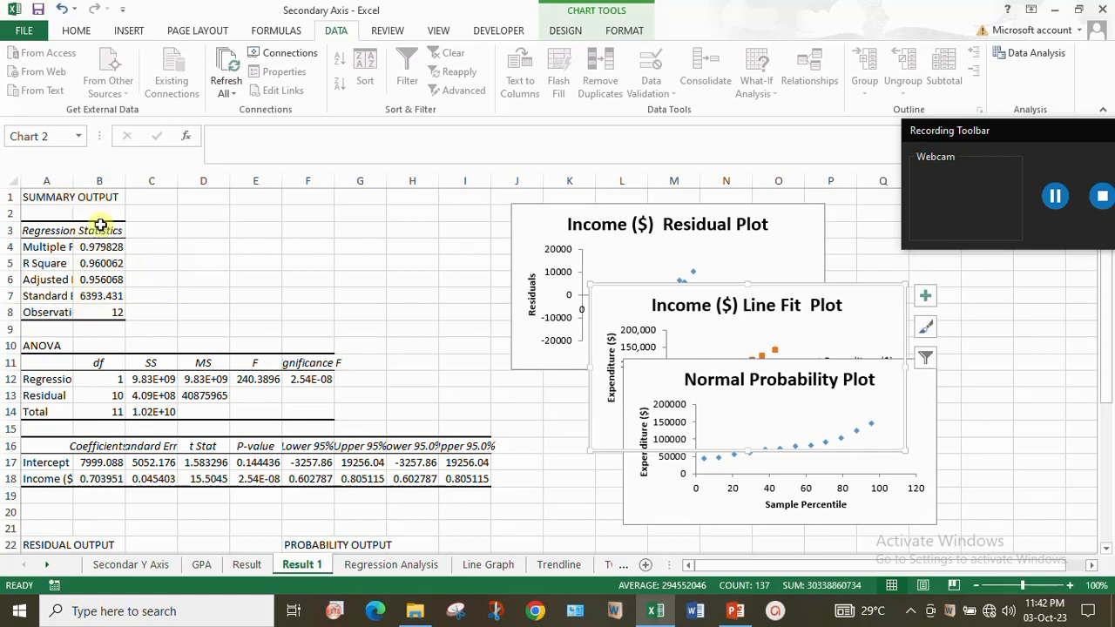
# - AutoFit the width of columns A to I on the Result 1 sheet to their contents
pyautogui.click(38, 181)
pyautogui.moveTo(38, 182); pyautogui.dragTo(480, 219)
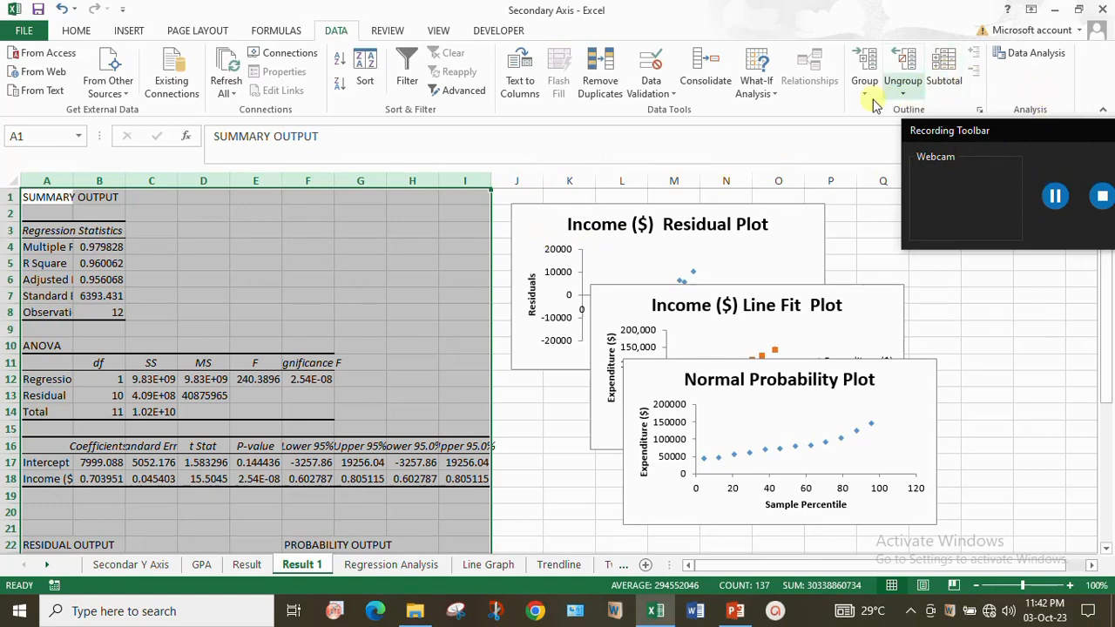
pyautogui.click(77, 29)
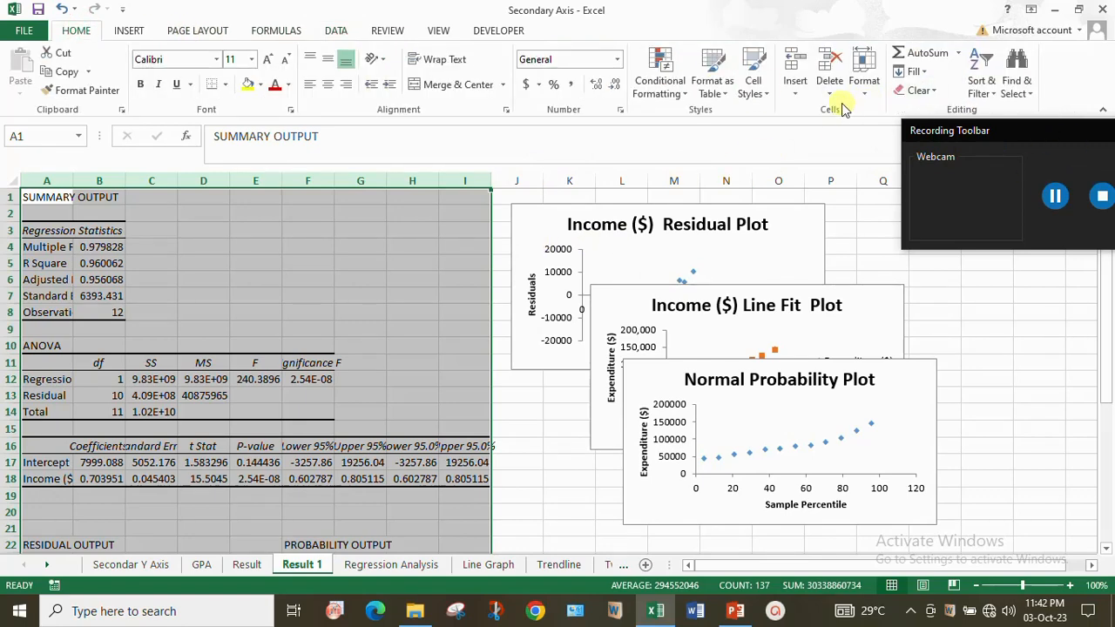
pyautogui.click(864, 83)
pyautogui.click(924, 189)
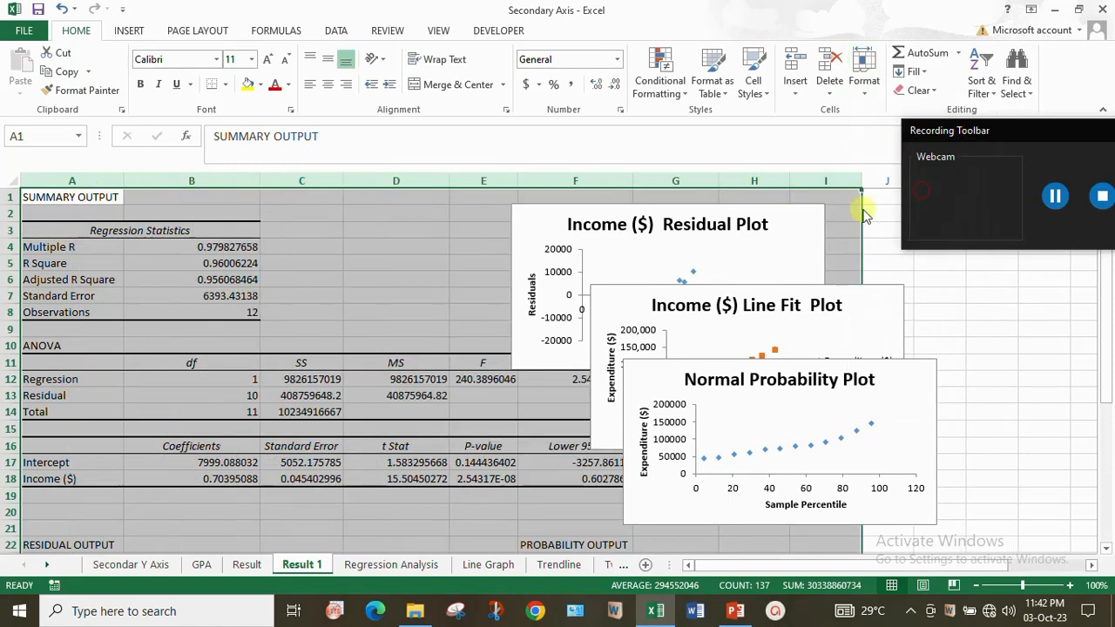
pyautogui.scroll(-2, 688, 324)
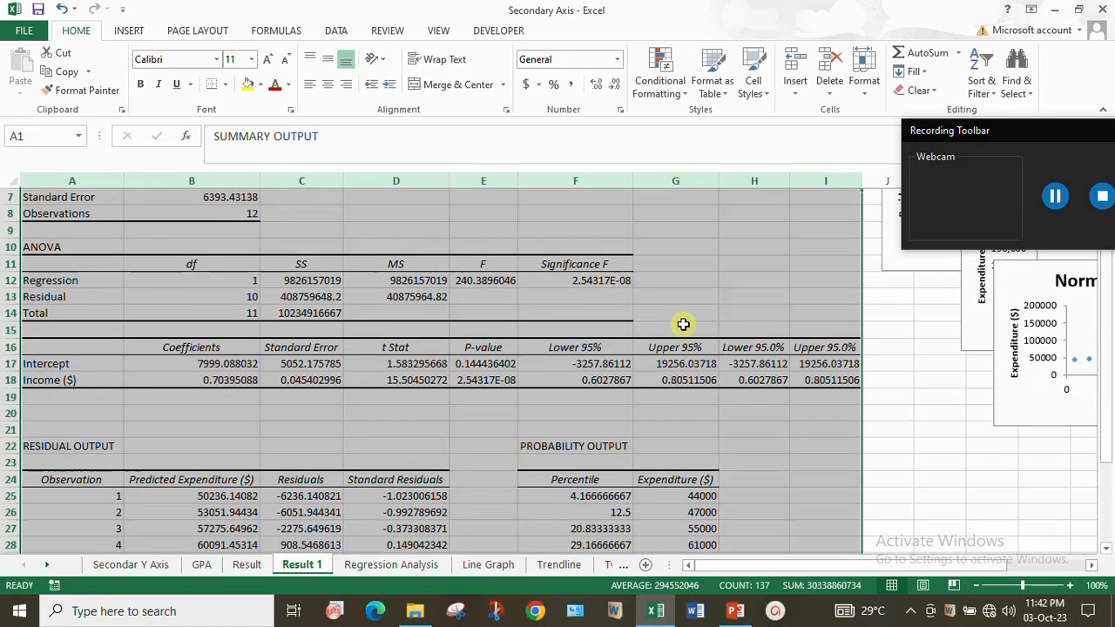
# - Enter the label y=mx+C in cell F2 of the Result 1 sheet and set its font size to 20
pyautogui.scroll(2, 690, 329)
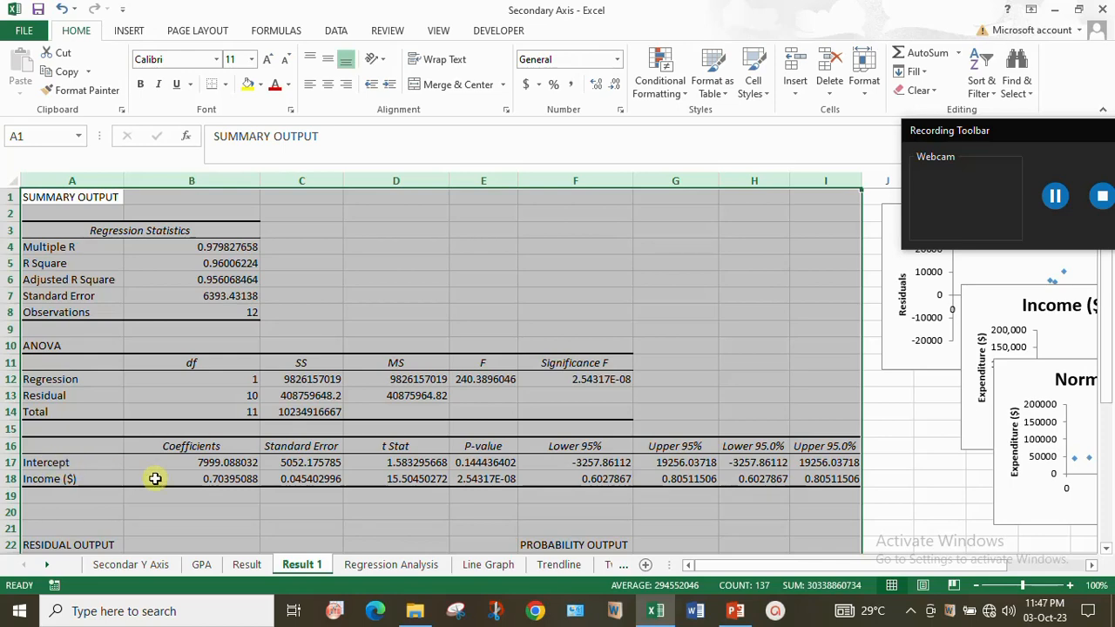
pyautogui.click(228, 479)
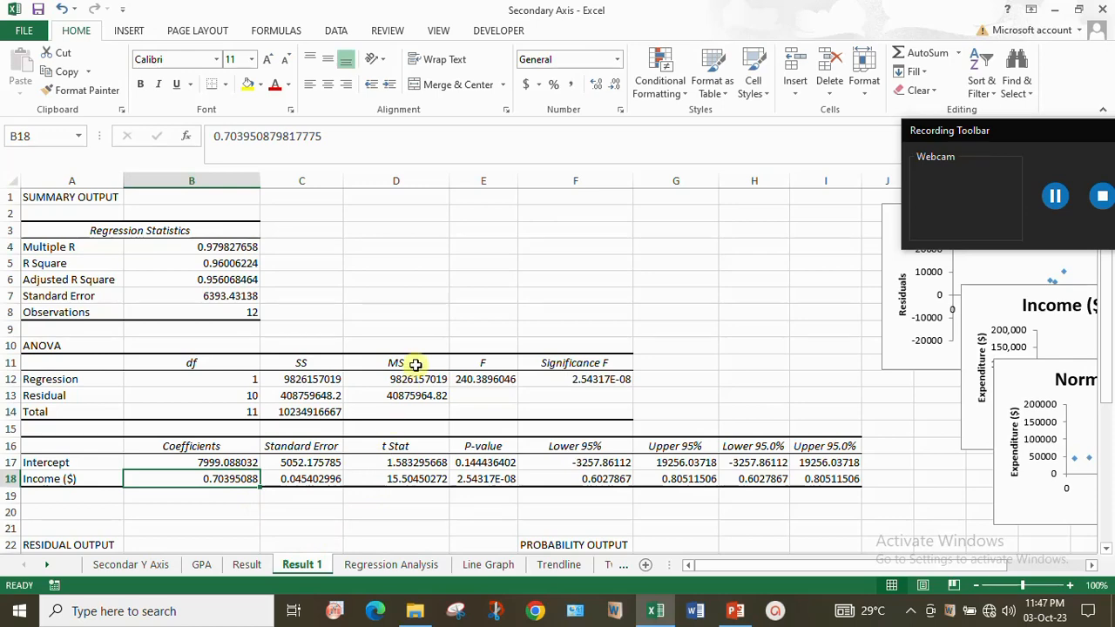
pyautogui.click(554, 214)
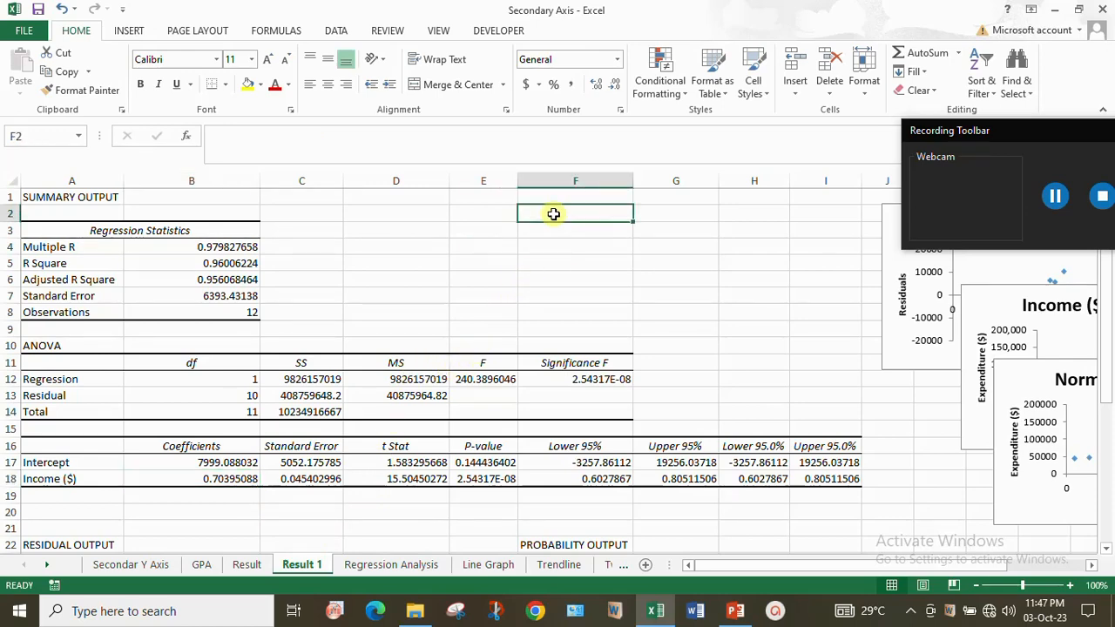
pyautogui.write('y=mx+C')
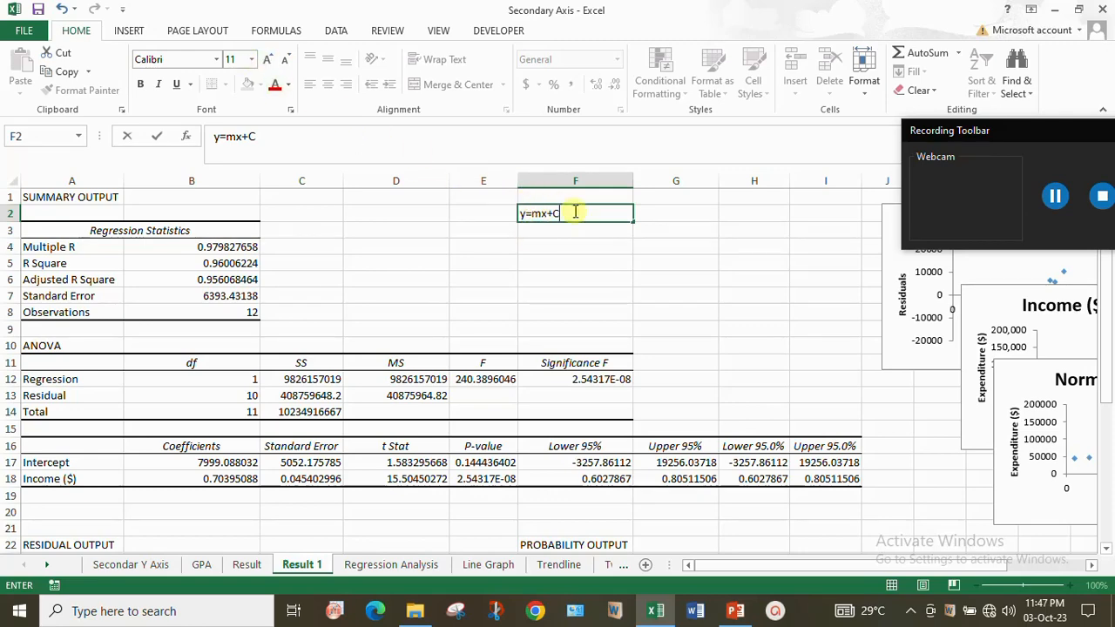
pyautogui.click(574, 203)
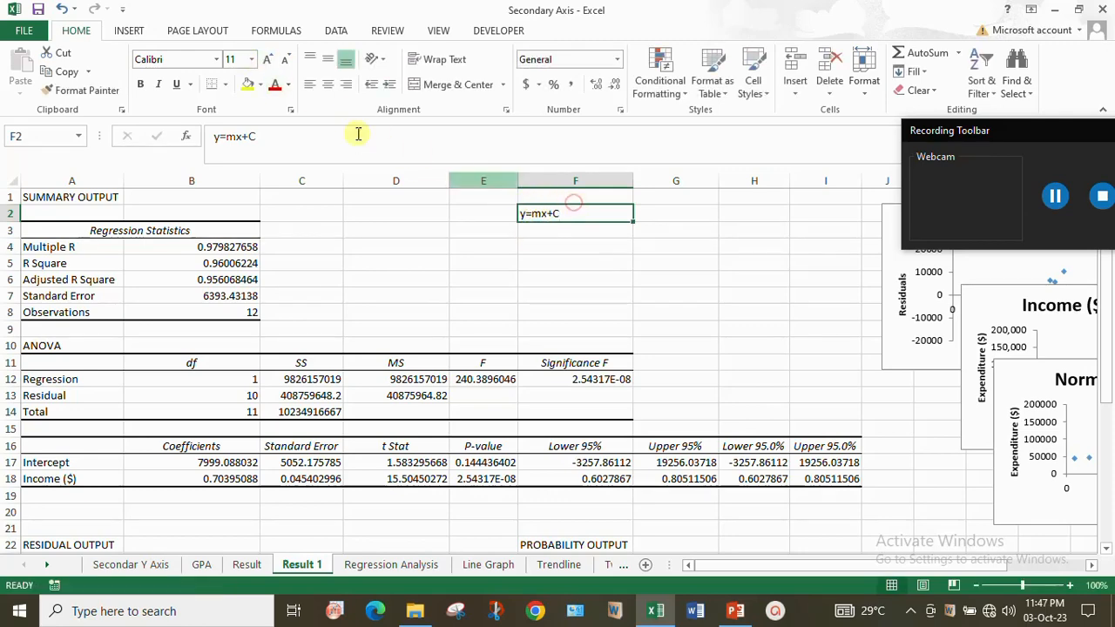
pyautogui.click(251, 61)
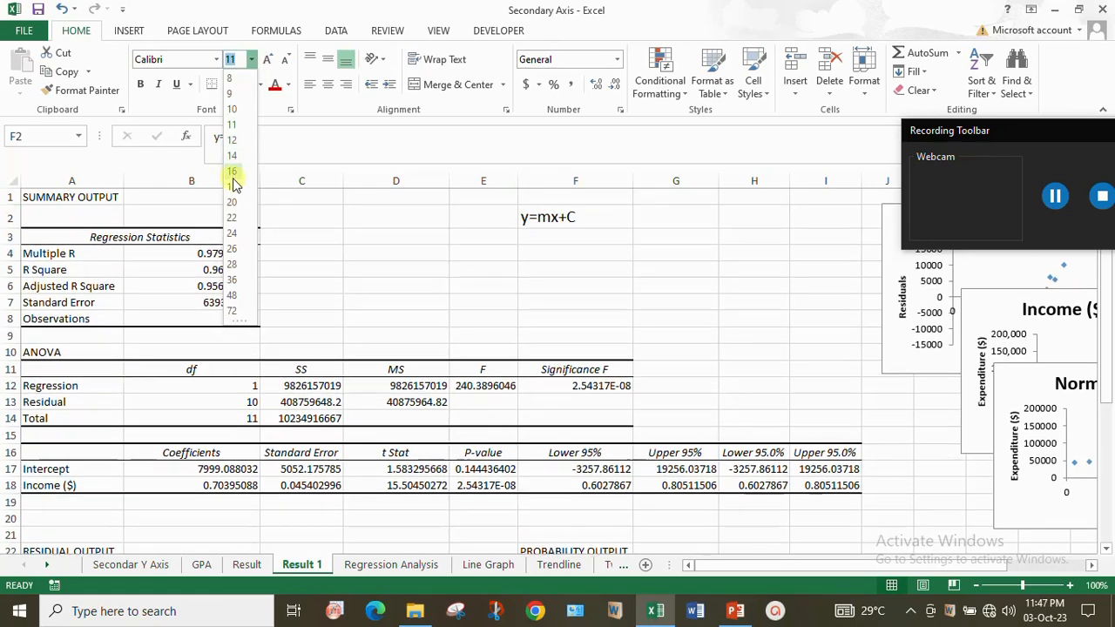
pyautogui.click(232, 202)
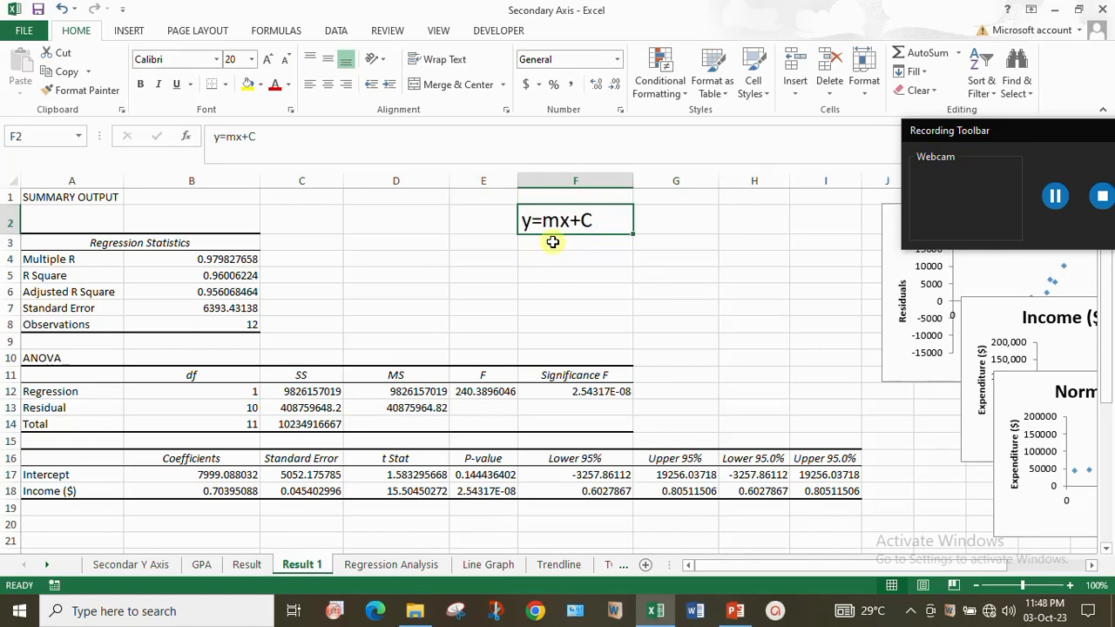
# - In cell F3, calculate the predicted expenditure for 2010 with the formula =B18*'Regression Analysis'!B2+'Result 1'!B17
pyautogui.click(555, 243)
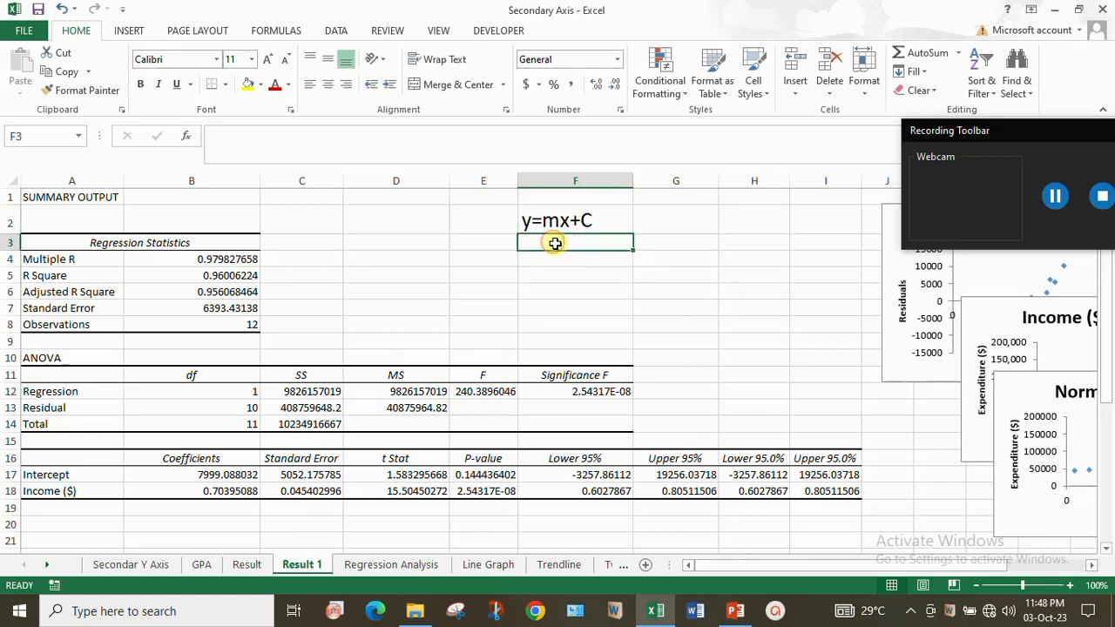
pyautogui.write('=')
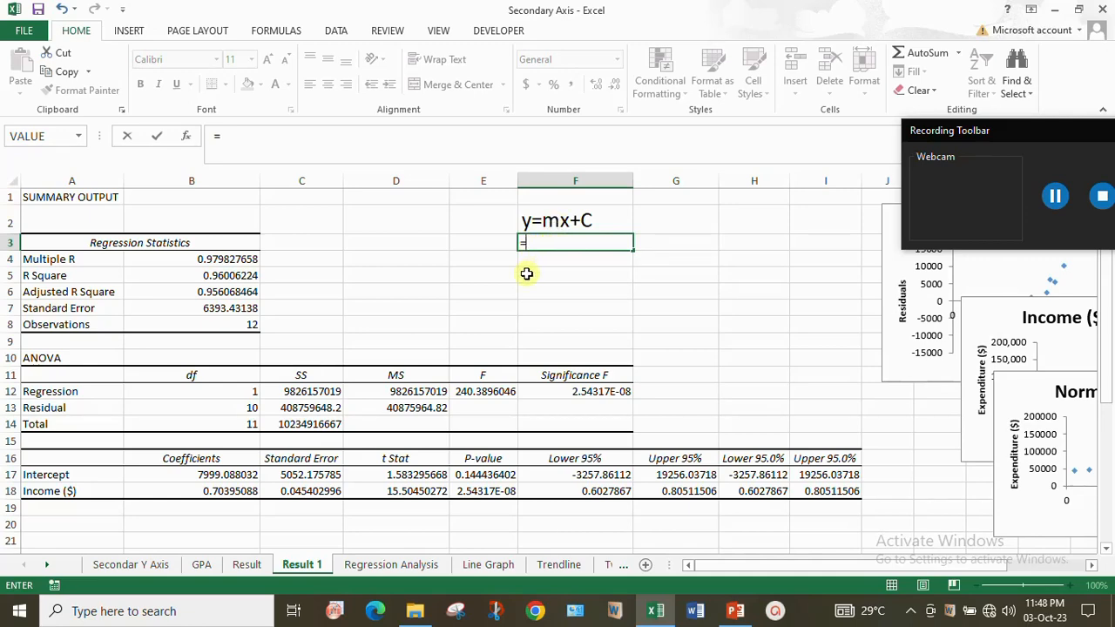
pyautogui.click(234, 491)
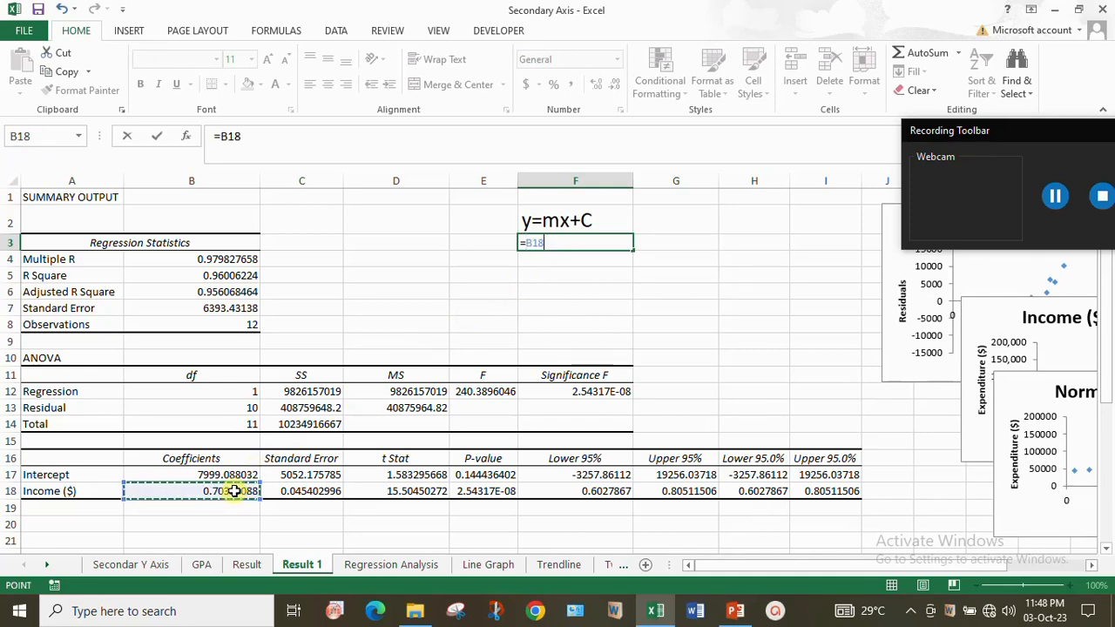
pyautogui.write('*')
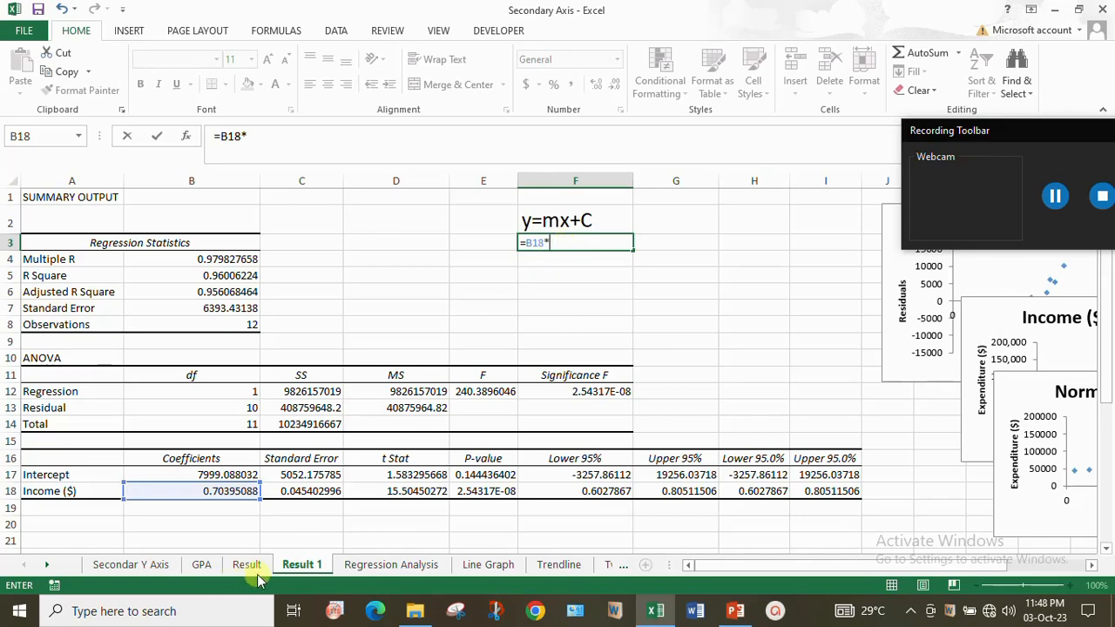
pyautogui.click(375, 566)
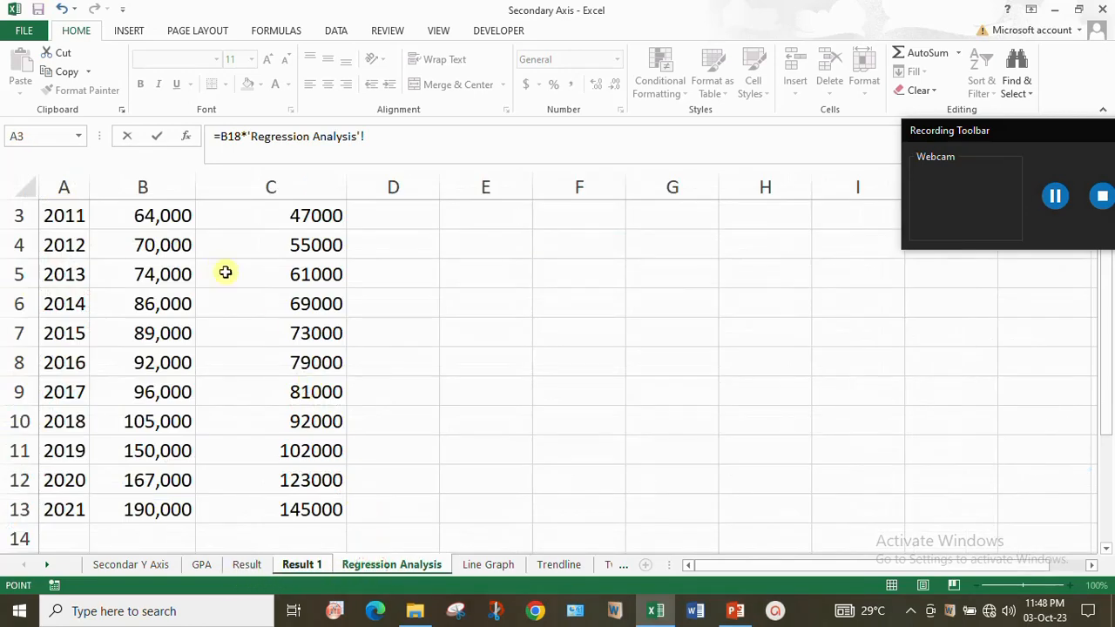
pyautogui.scroll(1, 331, 323)
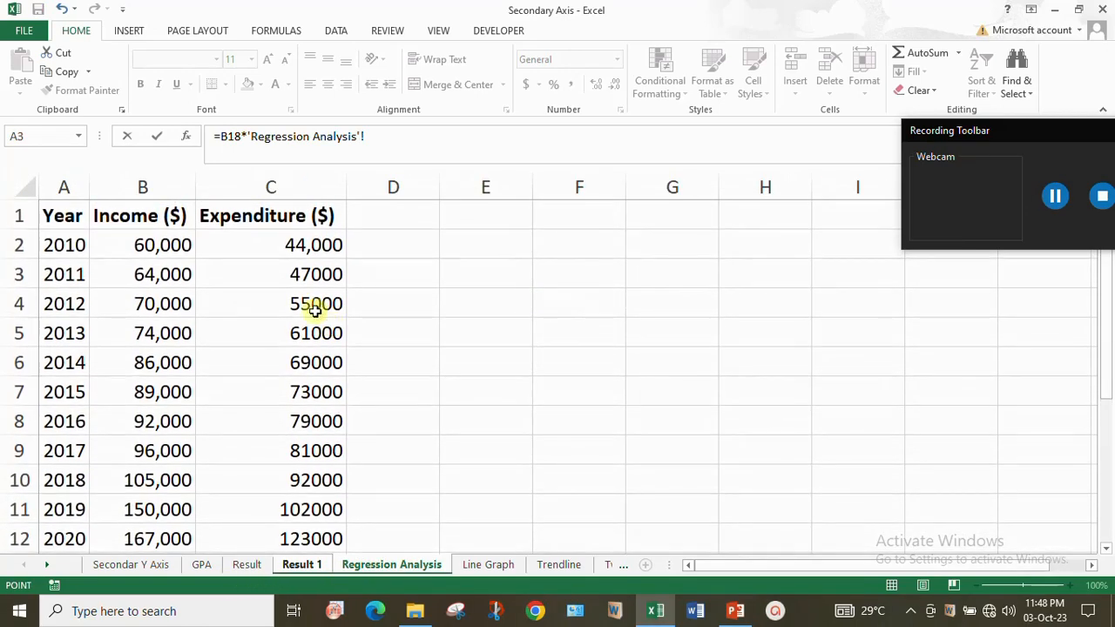
pyautogui.click(168, 245)
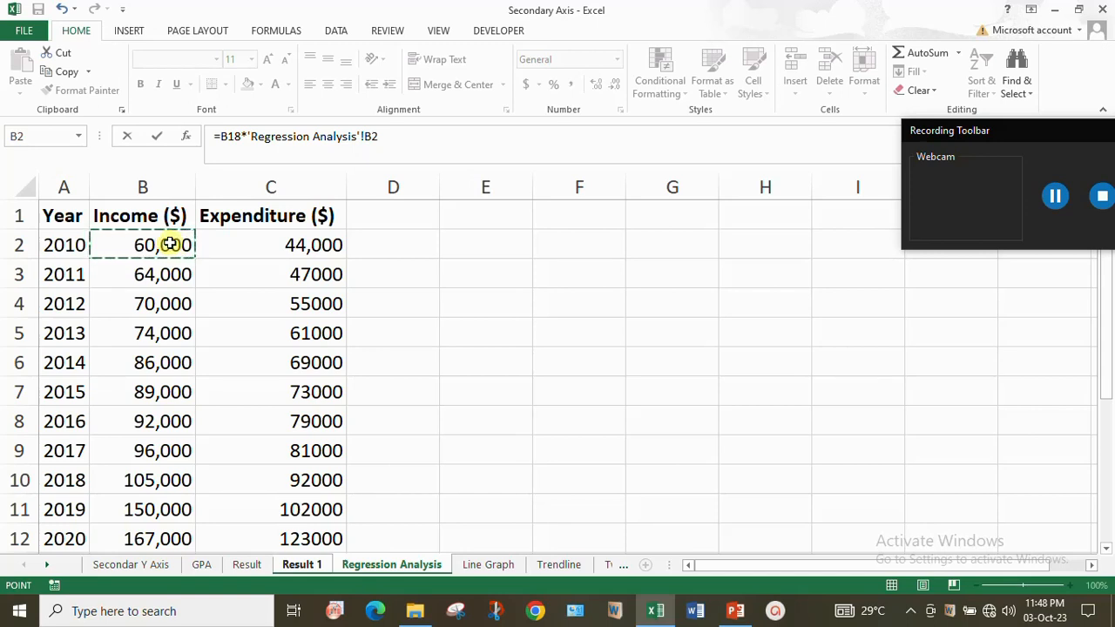
pyautogui.write('+')
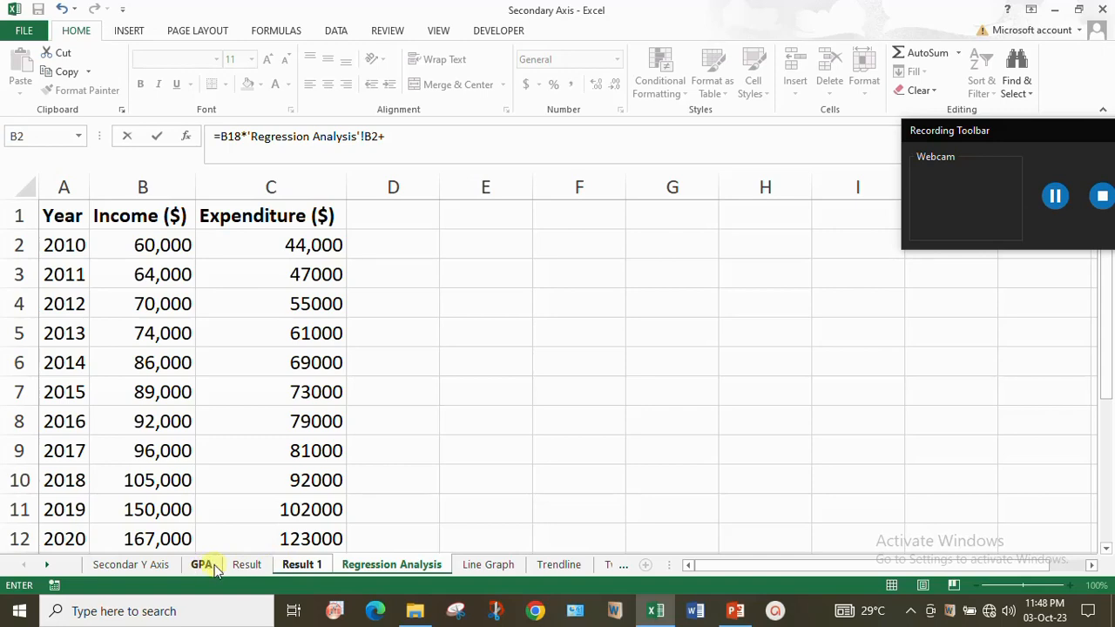
pyautogui.click(299, 566)
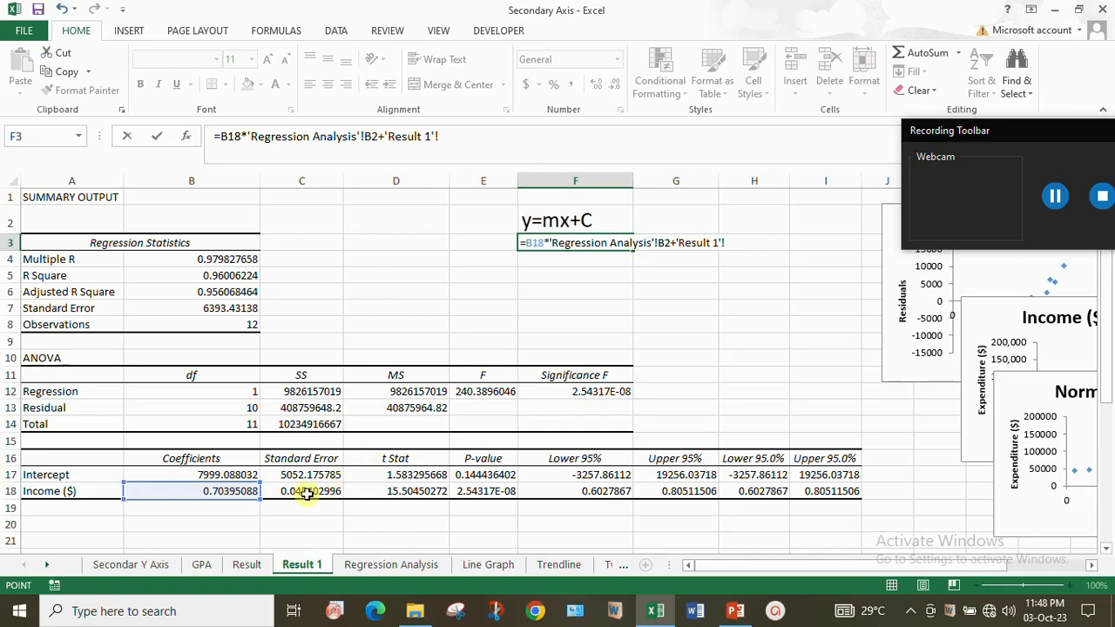
pyautogui.click(228, 475)
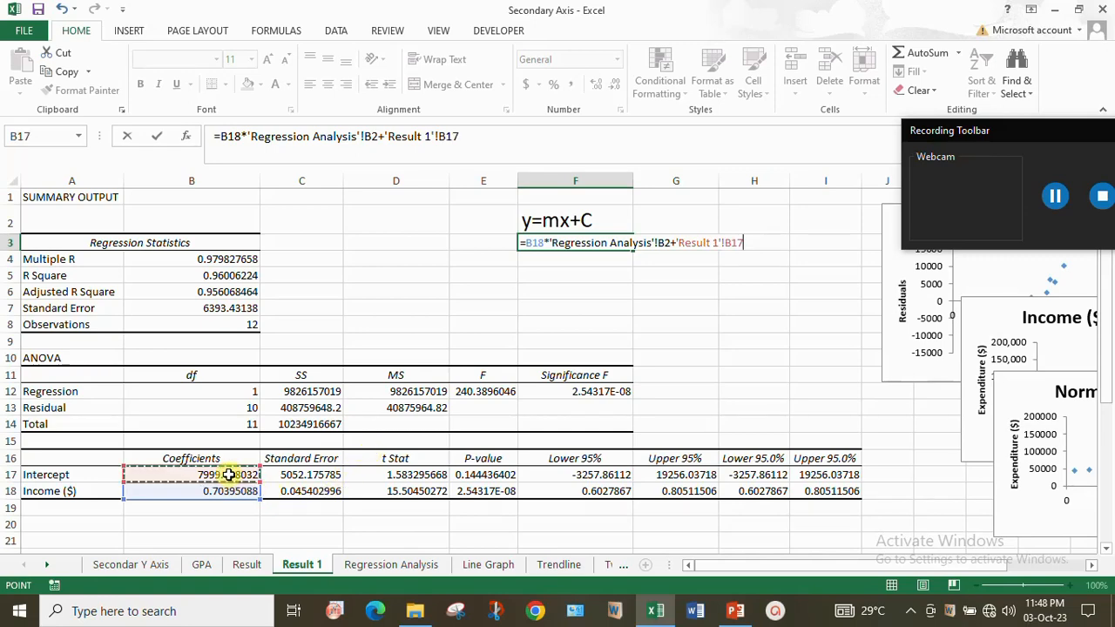
pyautogui.press('Return')
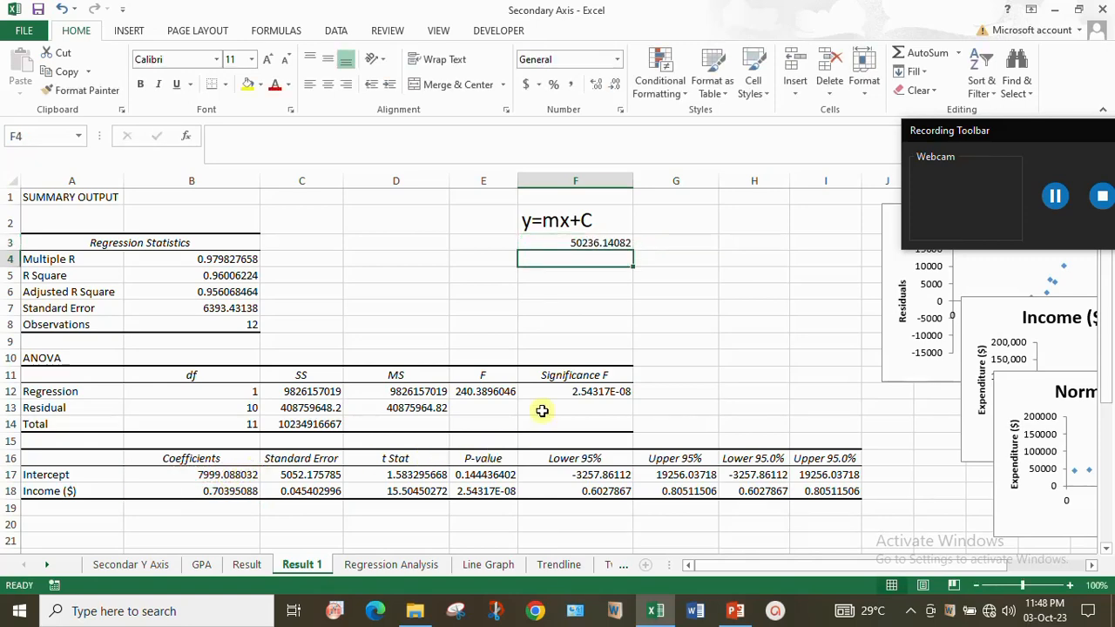
# - Set the font size of the formula result in cell F3 to 20
pyautogui.click(601, 244)
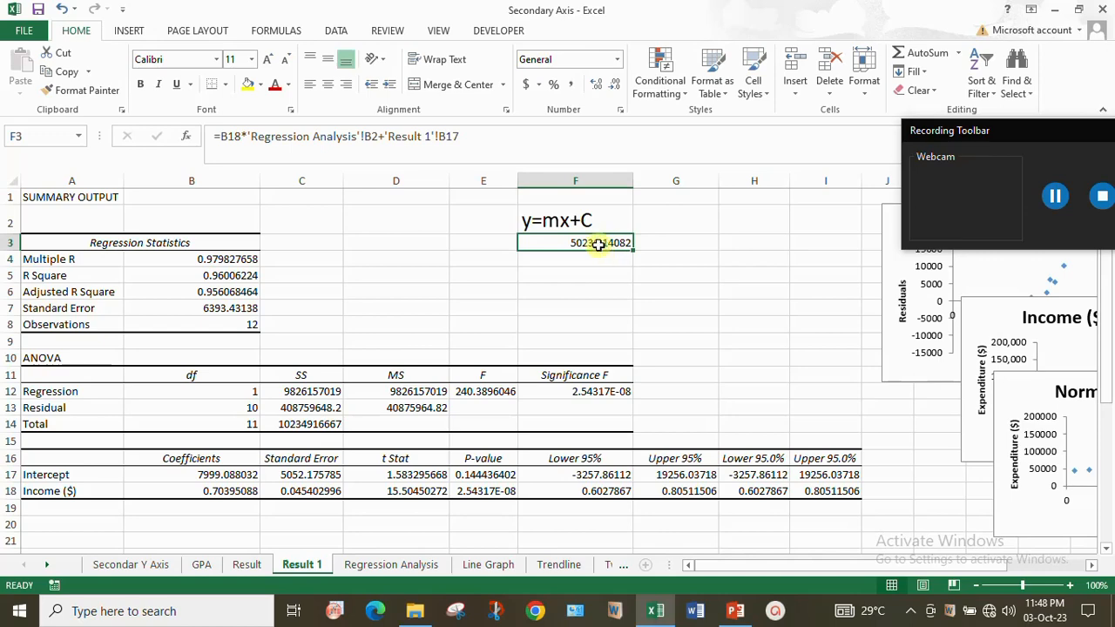
pyautogui.click(251, 60)
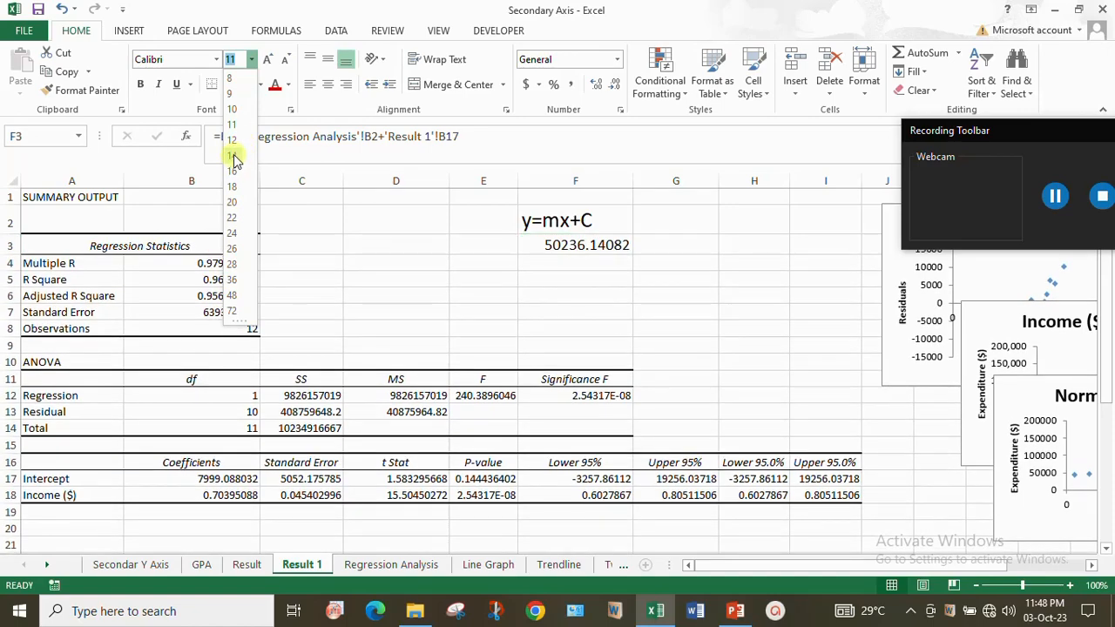
pyautogui.click(232, 203)
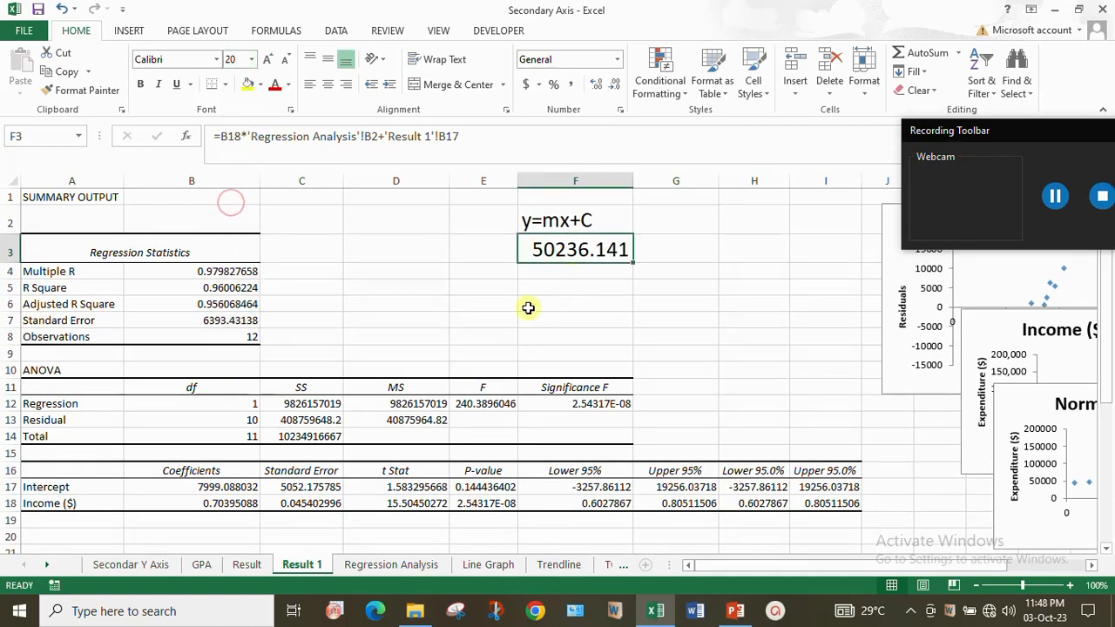
# - Compare the result in F3 with the residual output's first predicted expenditure and residual, and with the source data on the Regression Analysis sheet
pyautogui.scroll(-3, 490, 348)
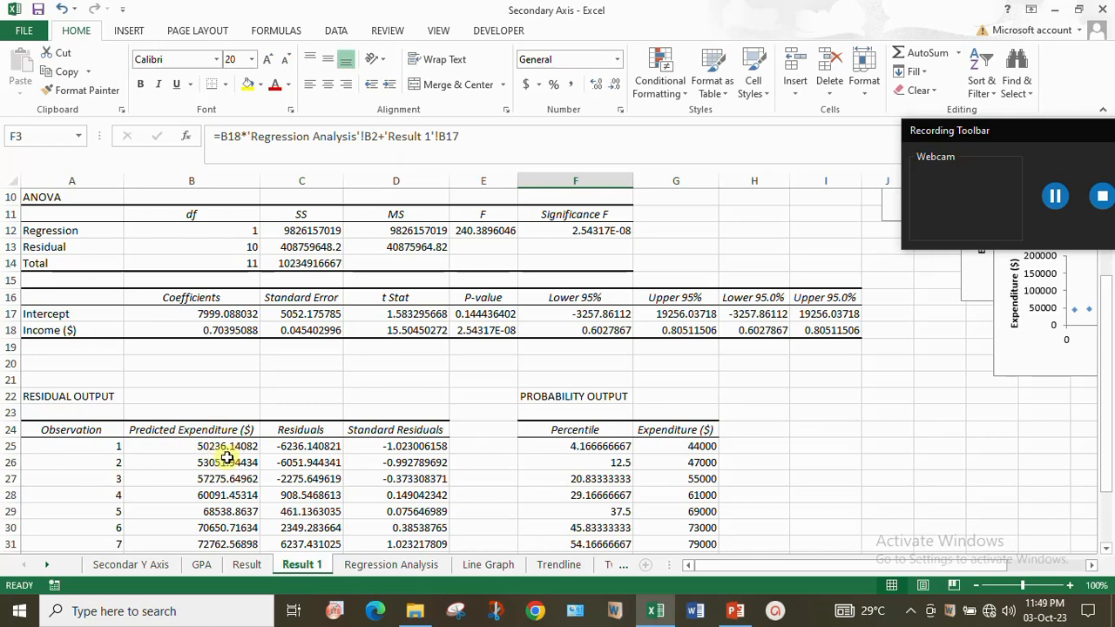
pyautogui.scroll(3, 505, 366)
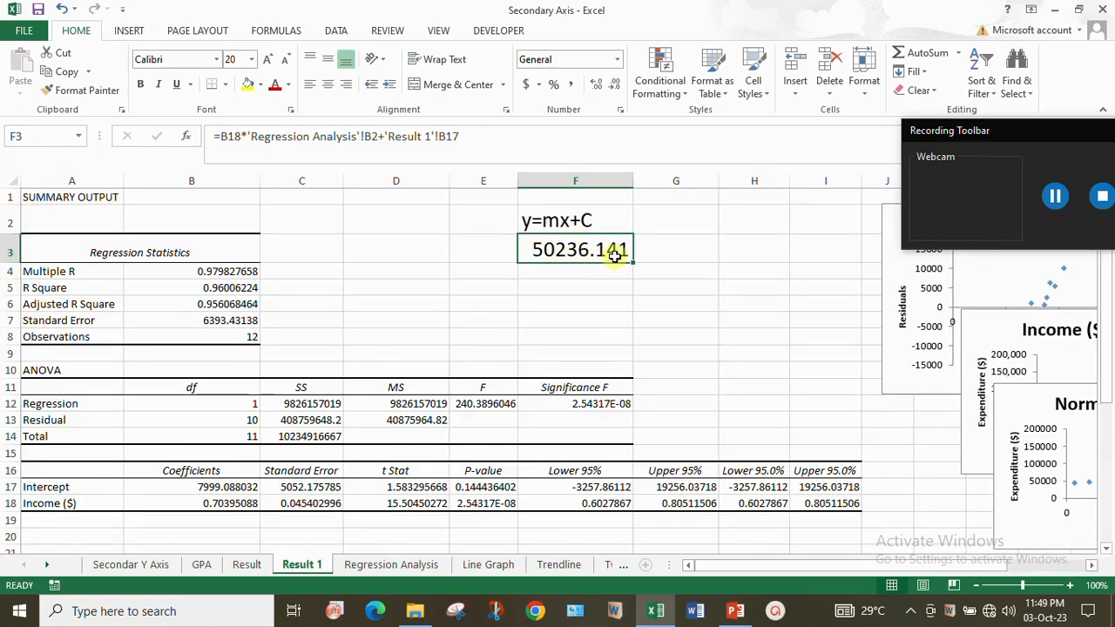
pyautogui.scroll(-2, 535, 331)
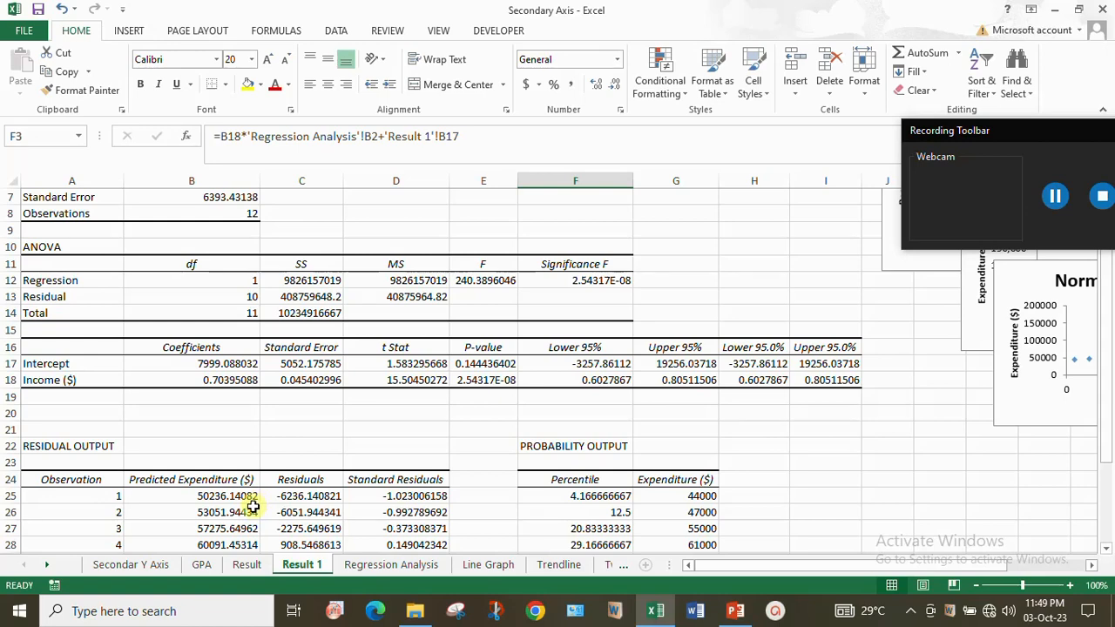
pyautogui.scroll(2, 577, 259)
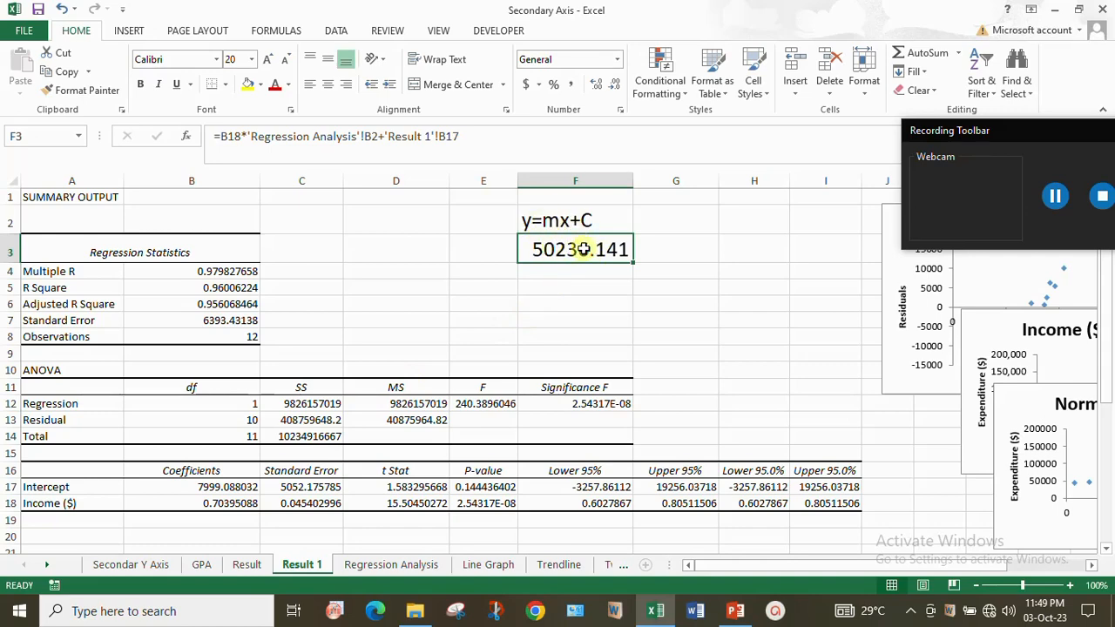
pyautogui.scroll(-2, 264, 514)
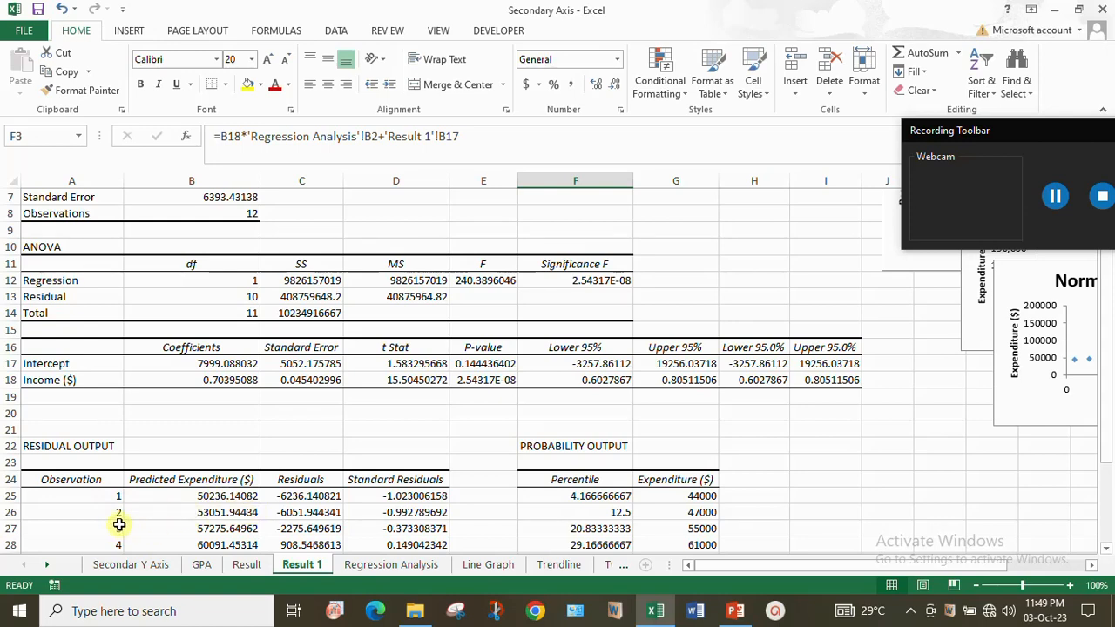
pyautogui.click(375, 566)
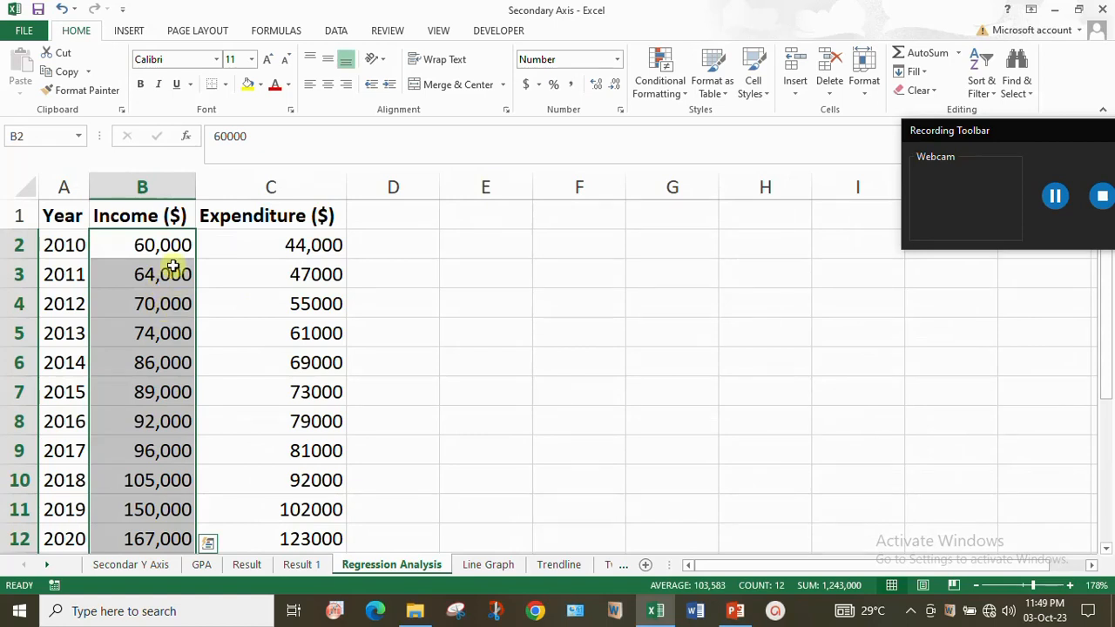
pyautogui.click(296, 566)
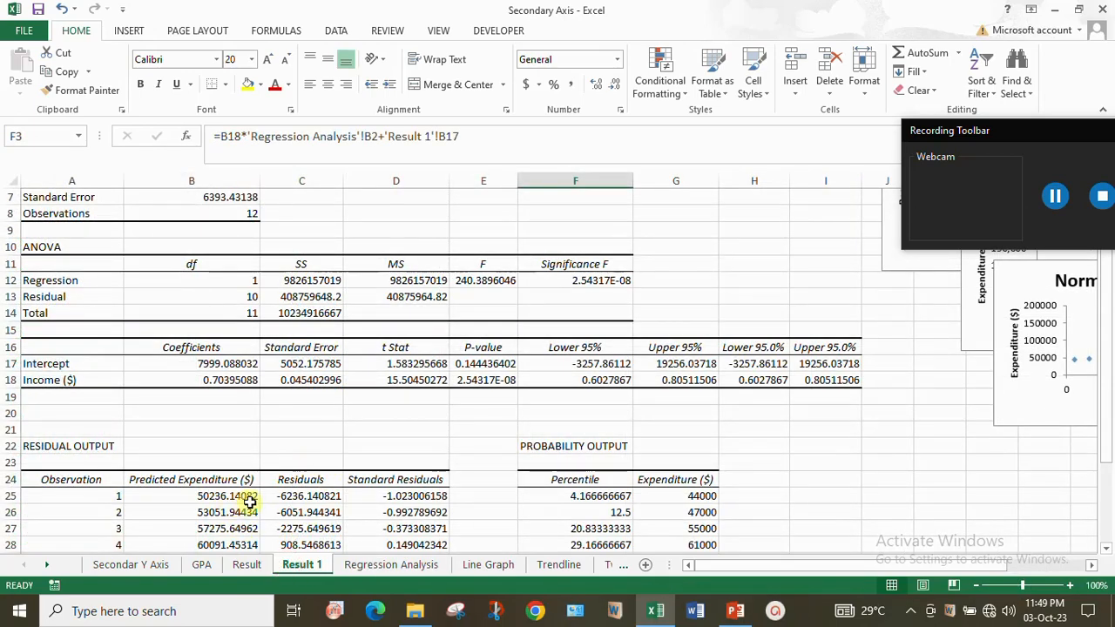
pyautogui.scroll(2, 599, 283)
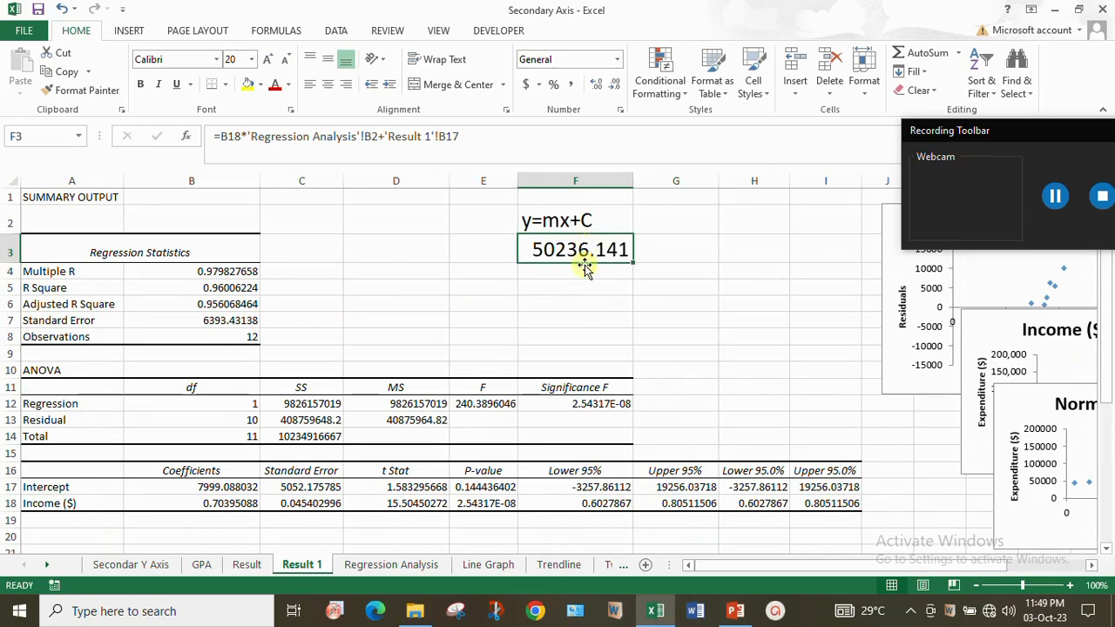
pyautogui.scroll(-2, 535, 339)
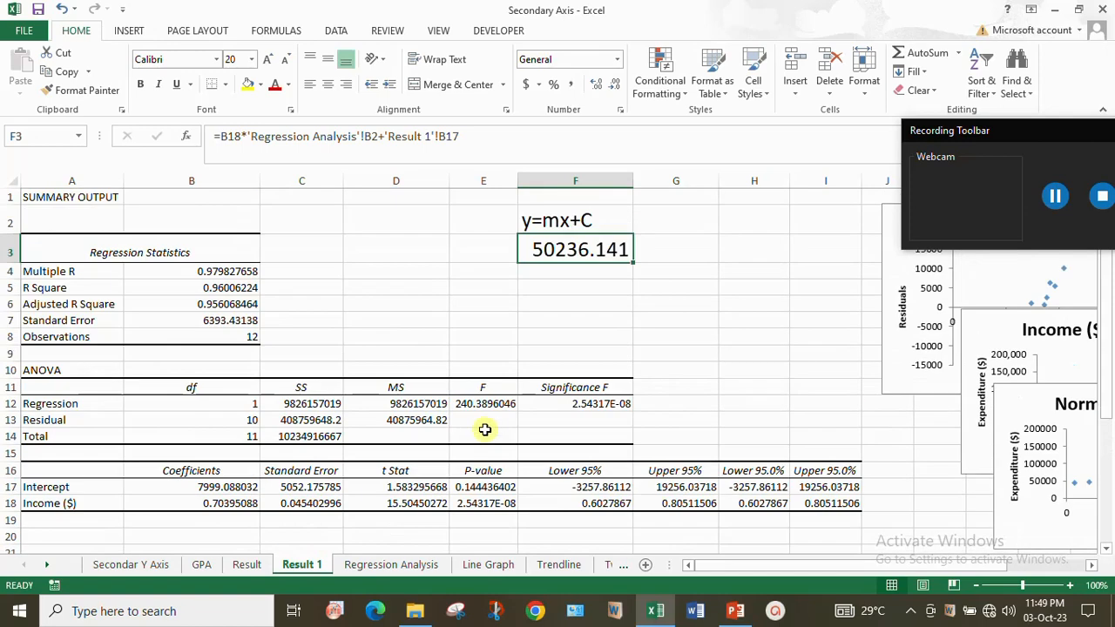
pyautogui.scroll(2, 484, 427)
pyautogui.scroll(-2, 445, 440)
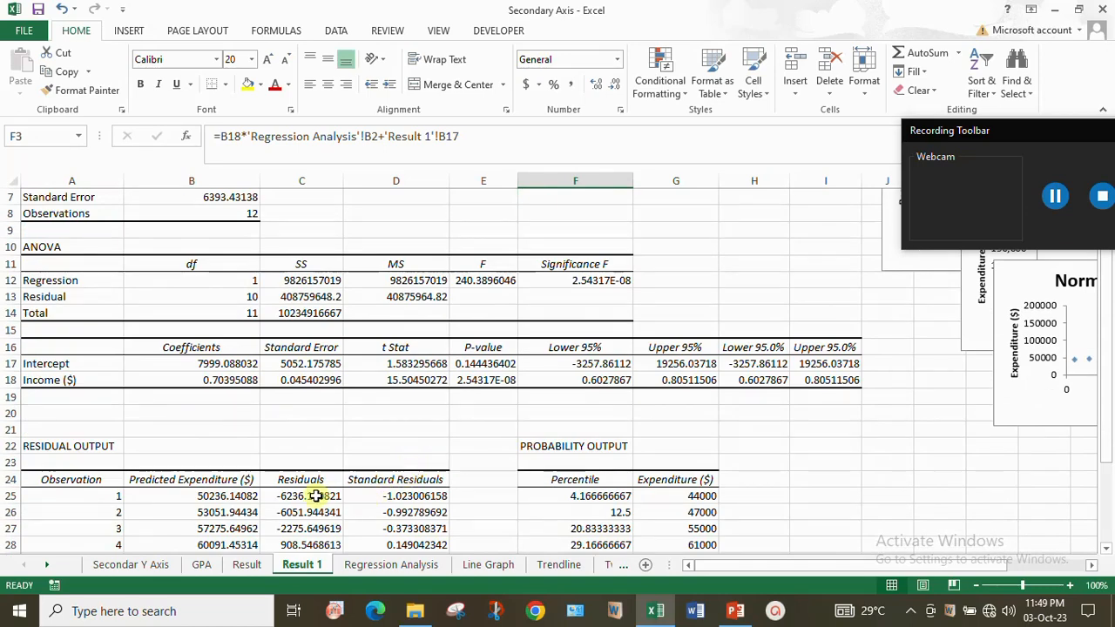
pyautogui.scroll(2, 558, 384)
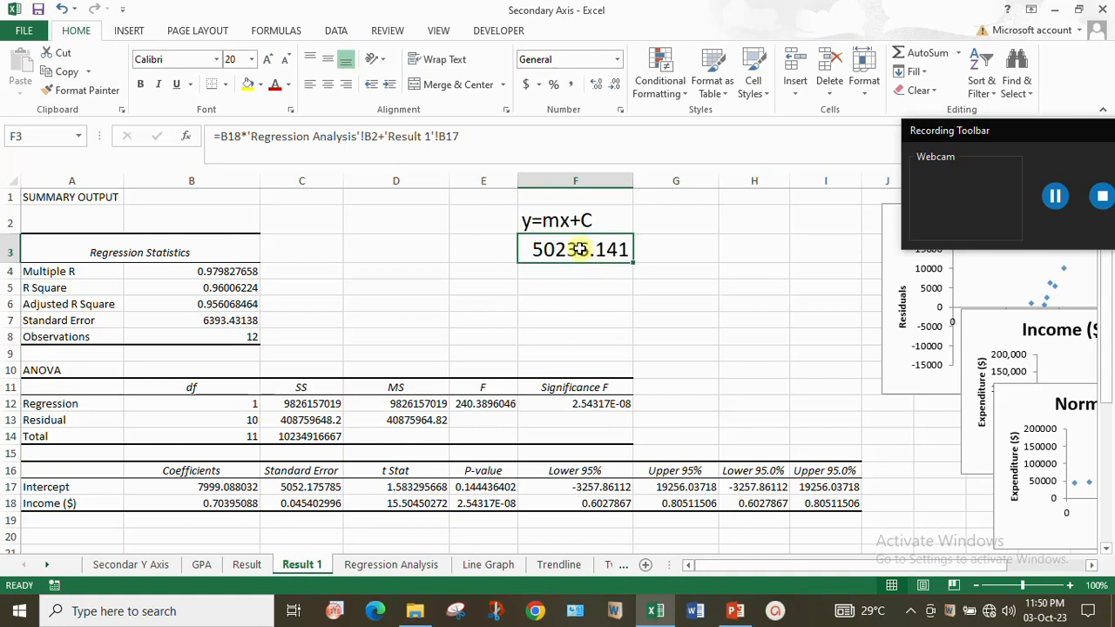
pyautogui.click(548, 290)
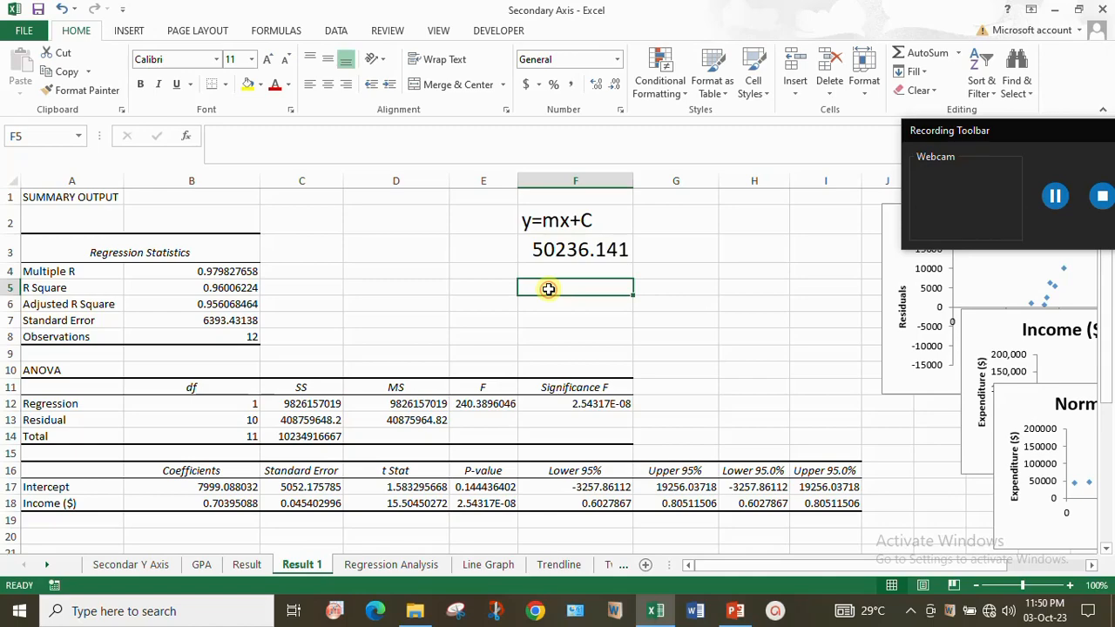
pyautogui.scroll(-3, 545, 305)
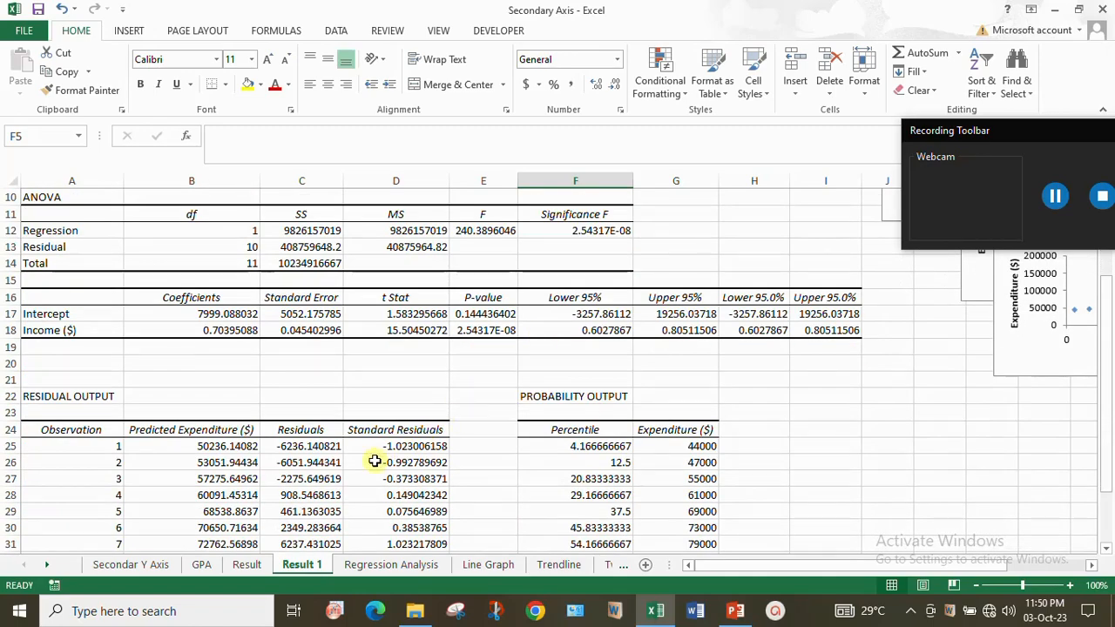
pyautogui.scroll(3, 549, 312)
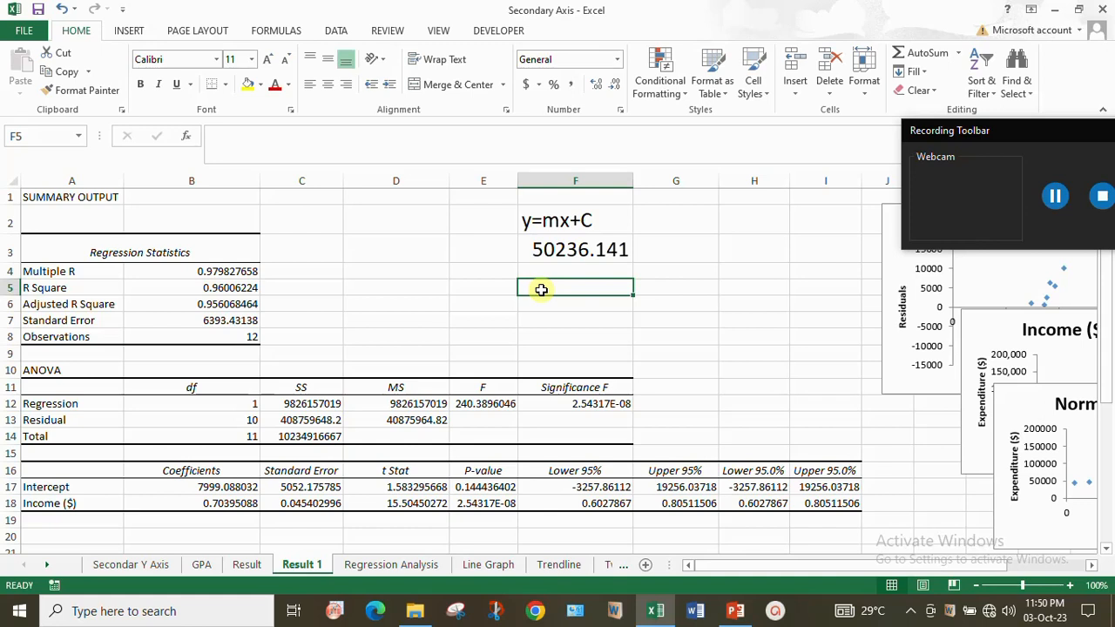
# - In cell F5 of the Result 1 sheet, calculate the 2010 residual with the formula ='Regression Analysis'!C2-'Result 1'!F3
pyautogui.write('=')
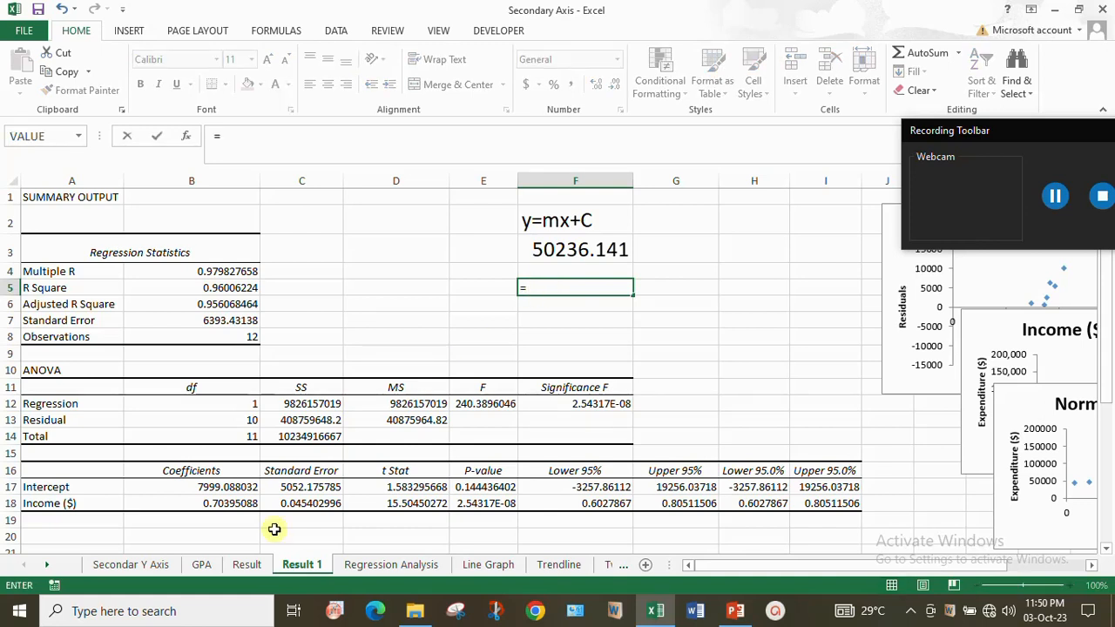
pyautogui.click(381, 567)
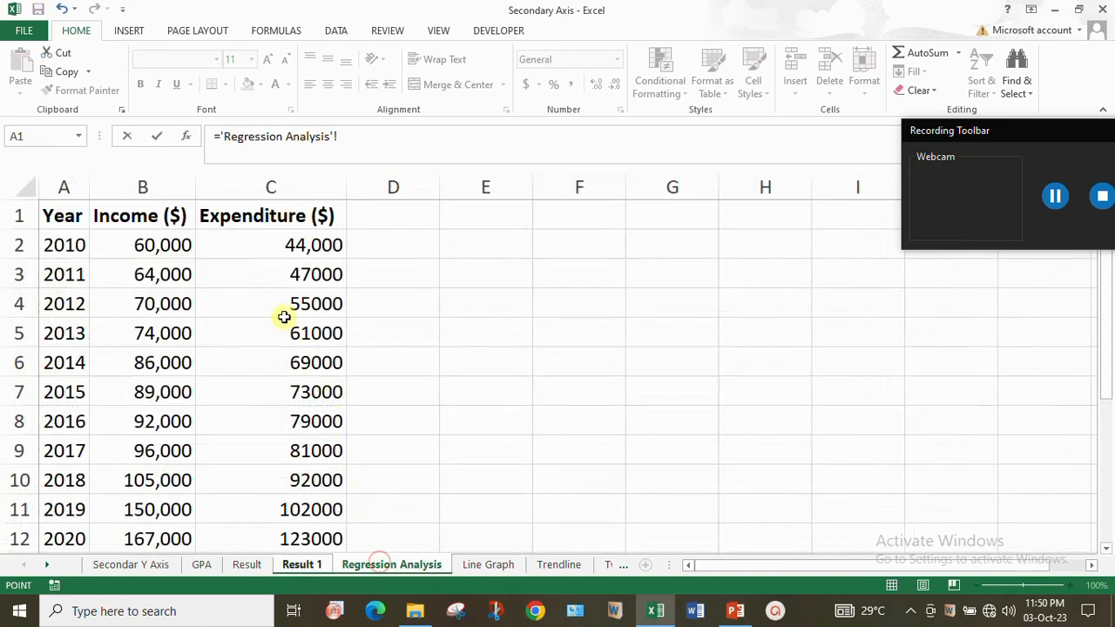
pyautogui.click(315, 245)
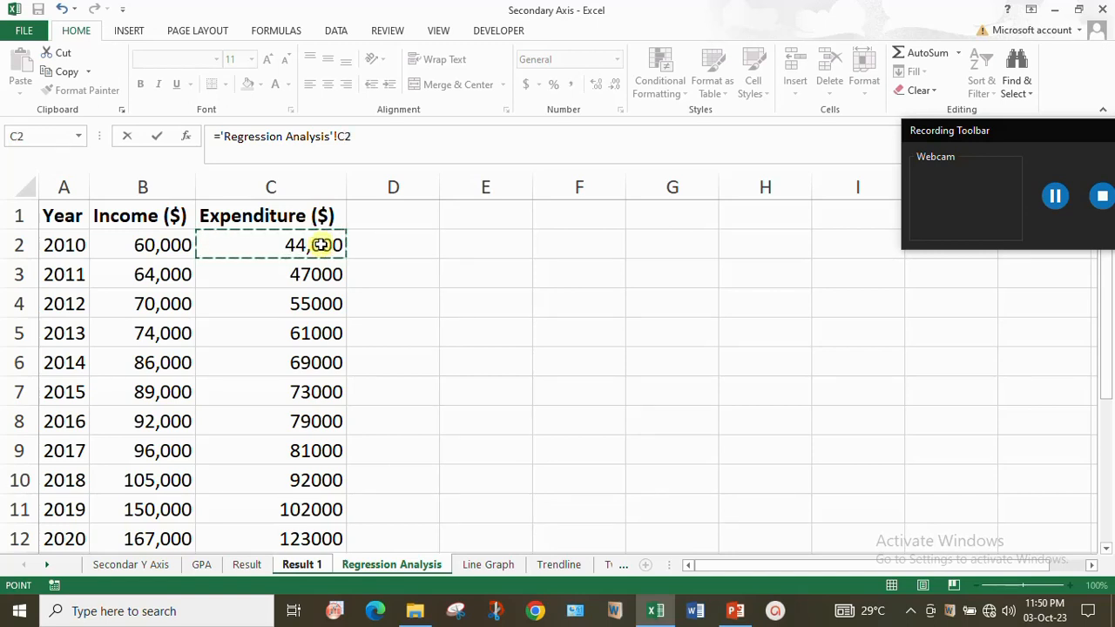
pyautogui.write('-')
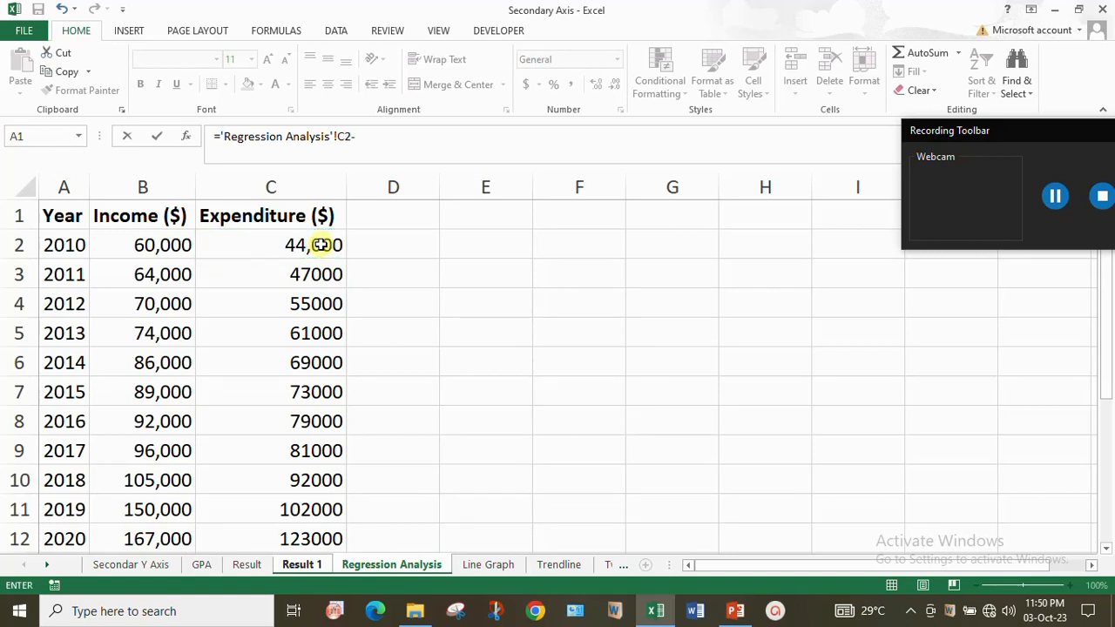
pyautogui.click(311, 566)
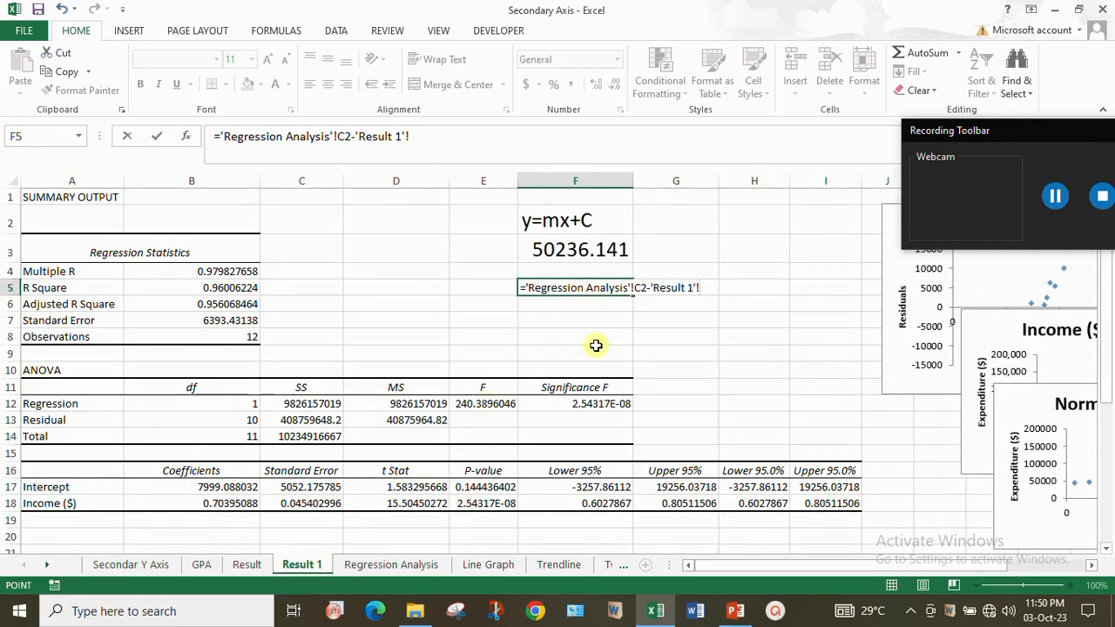
pyautogui.click(584, 250)
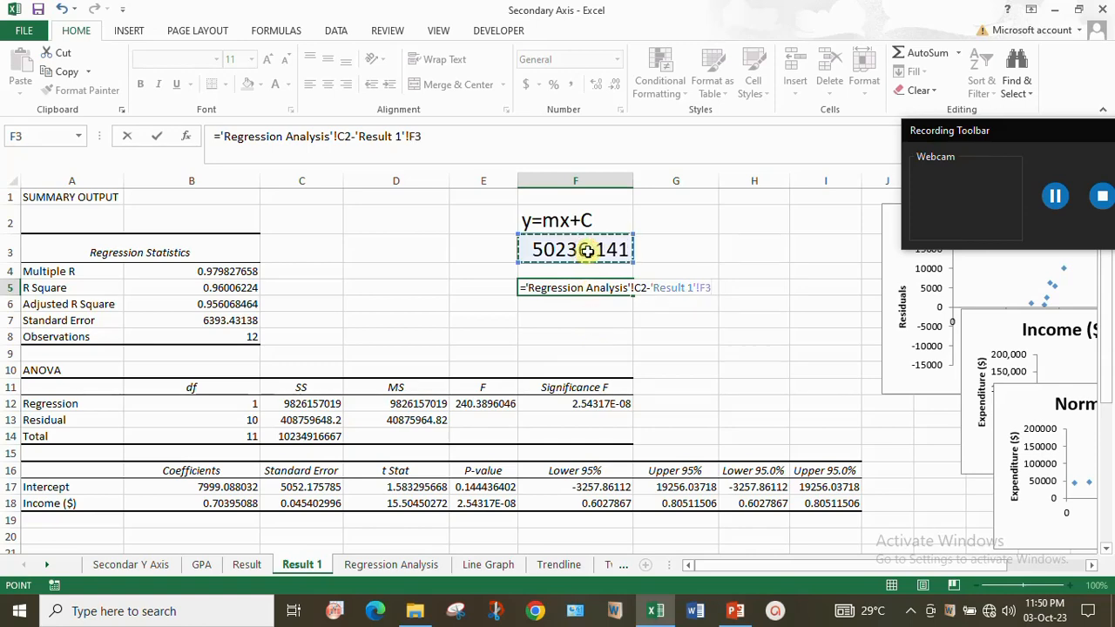
pyautogui.press('Return')
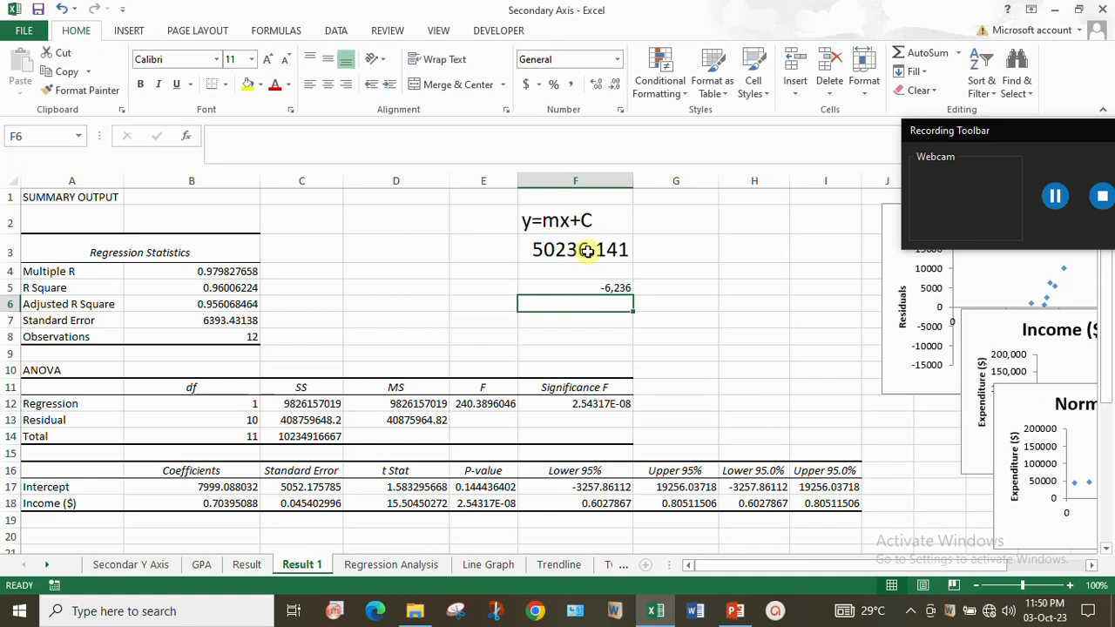
# - Set the font size of the residual in cell F5 to 20
pyautogui.click(616, 287)
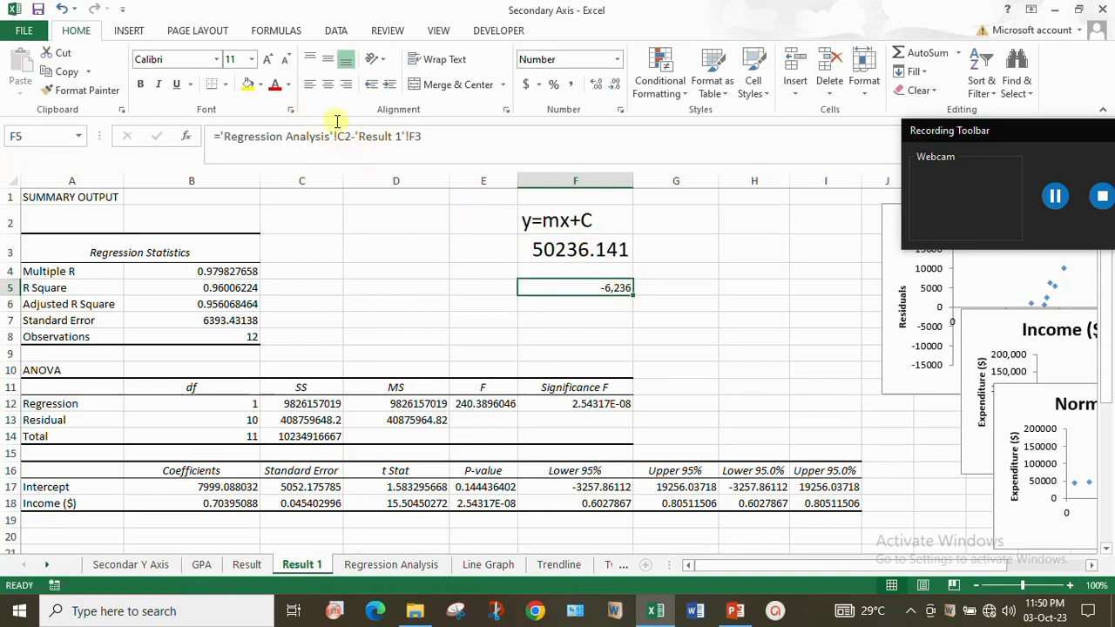
pyautogui.click(251, 59)
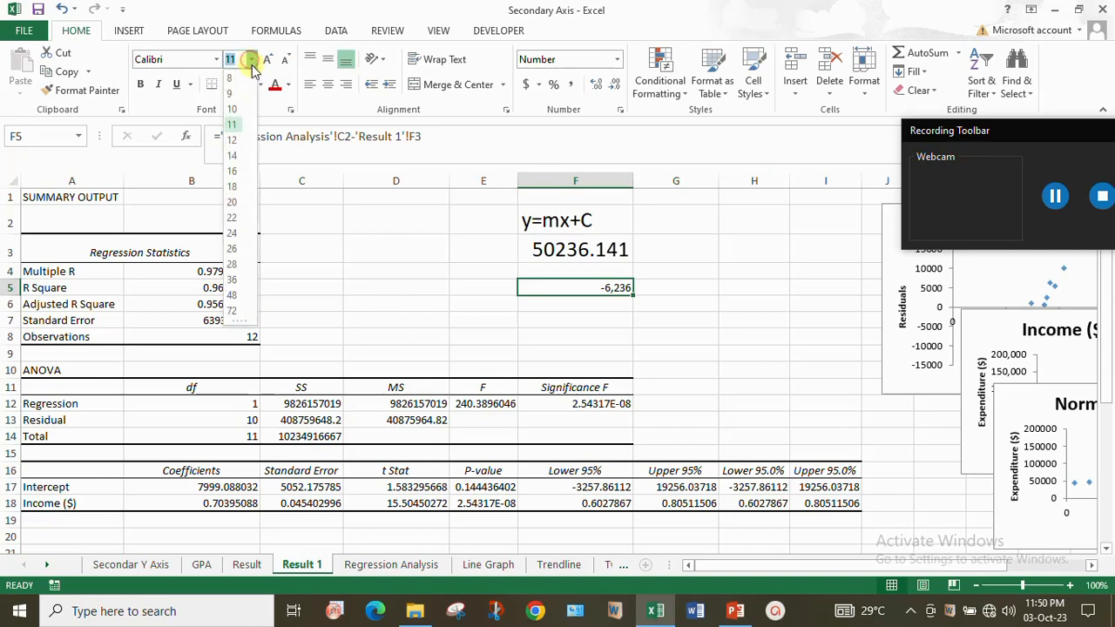
pyautogui.click(233, 206)
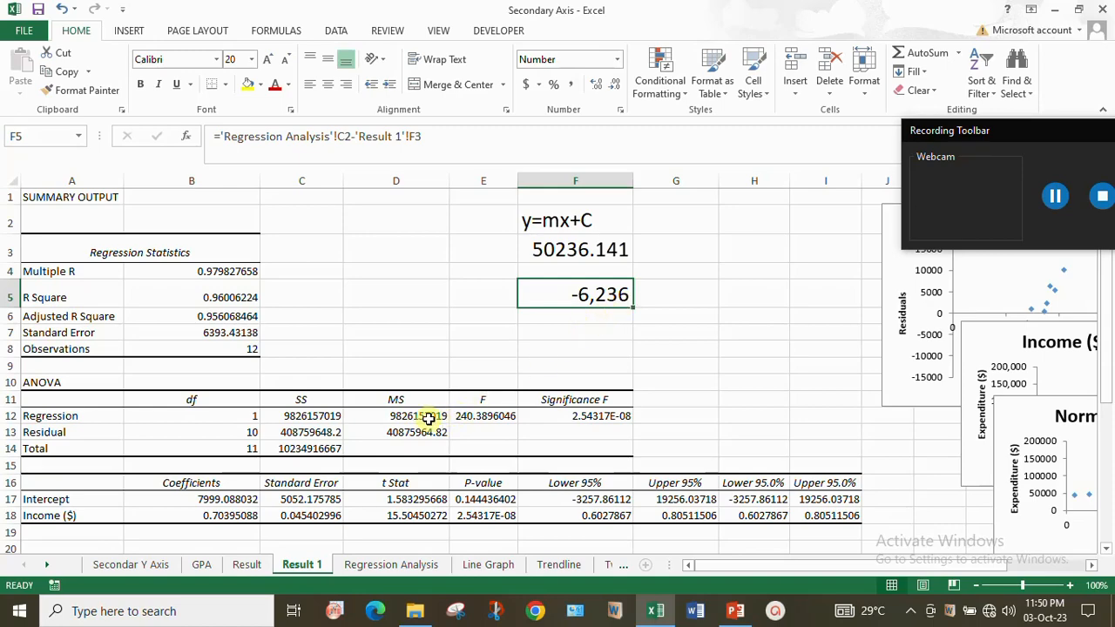
# - Compare the residual in F5 with the first observation's residual in the residual output, and review the remaining residuals and standard residuals
pyautogui.scroll(-3, 429, 418)
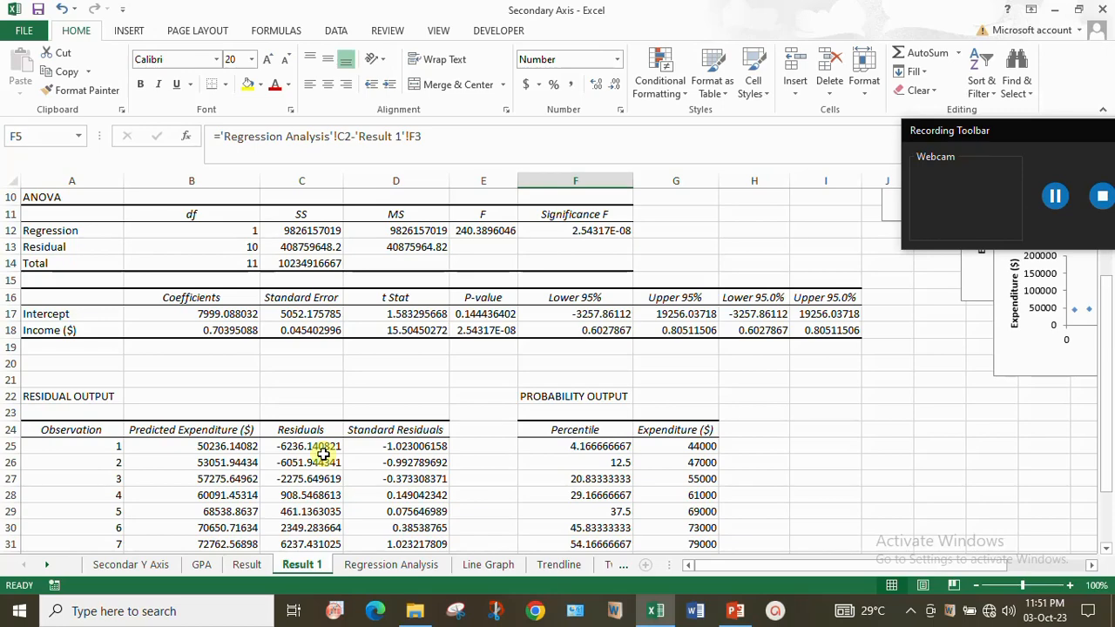
pyautogui.scroll(2, 393, 418)
pyautogui.scroll(1, 575, 262)
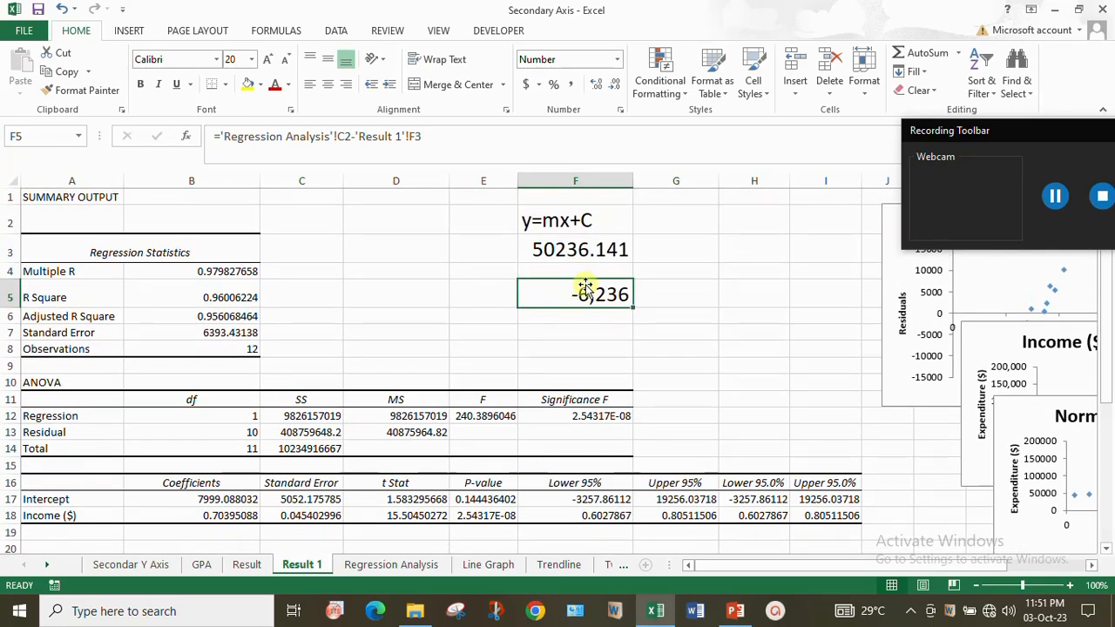
pyautogui.scroll(-2, 552, 376)
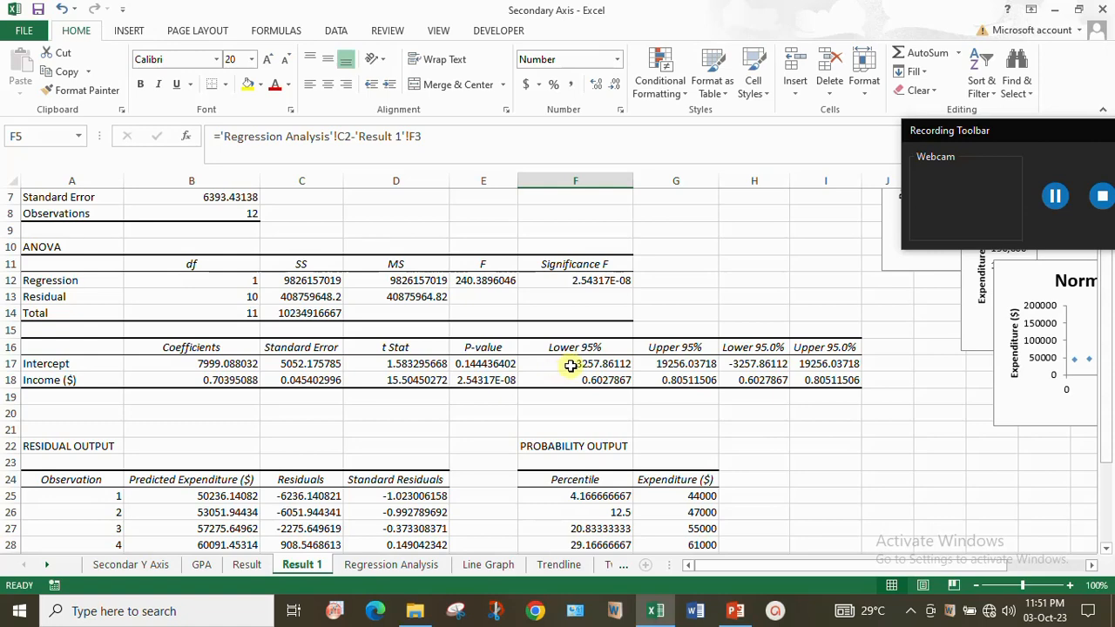
pyautogui.scroll(-2, 563, 374)
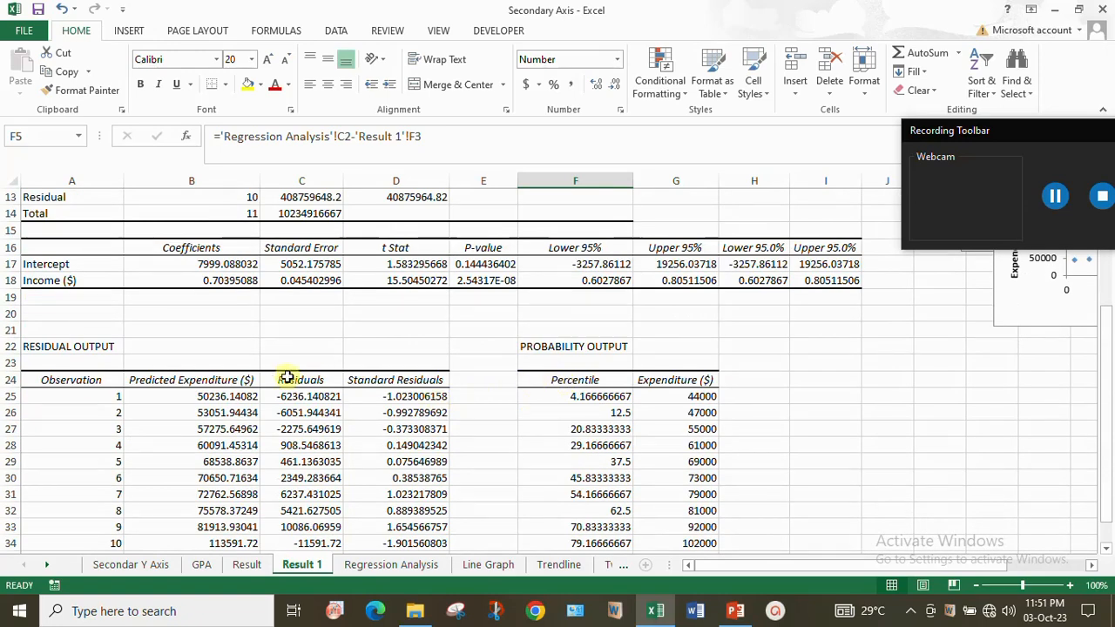
pyautogui.scroll(-2, 247, 384)
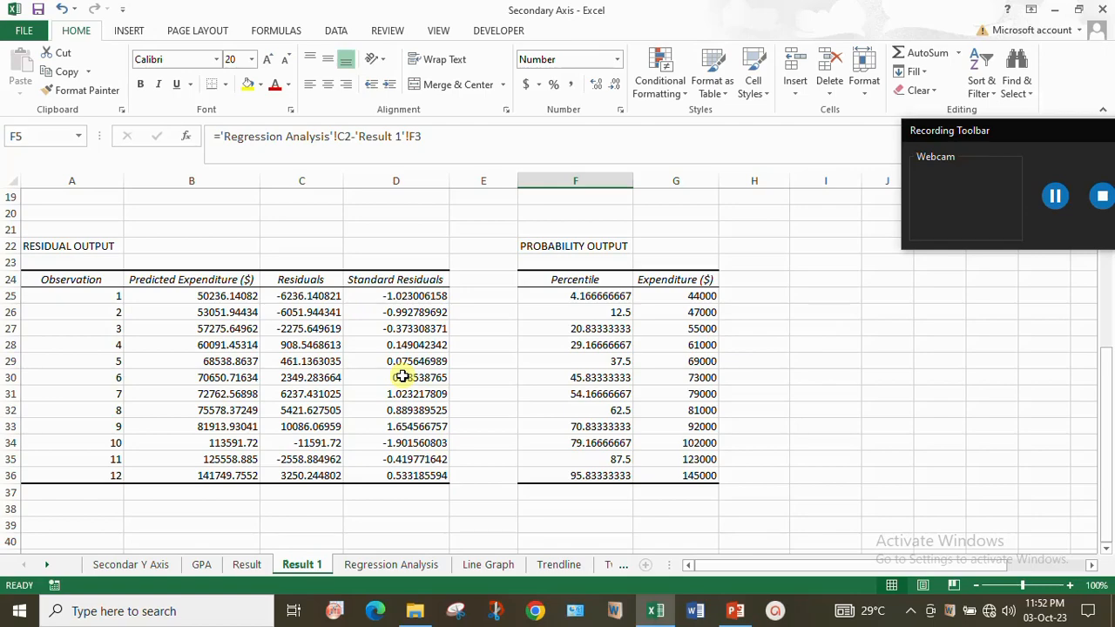
pyautogui.scroll(6, 403, 376)
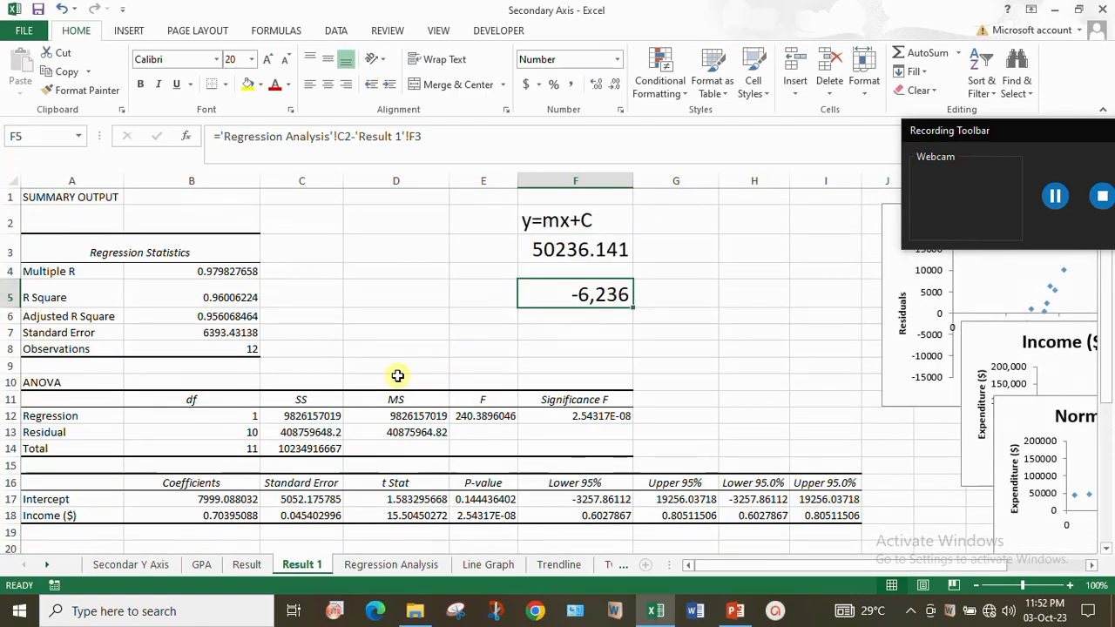